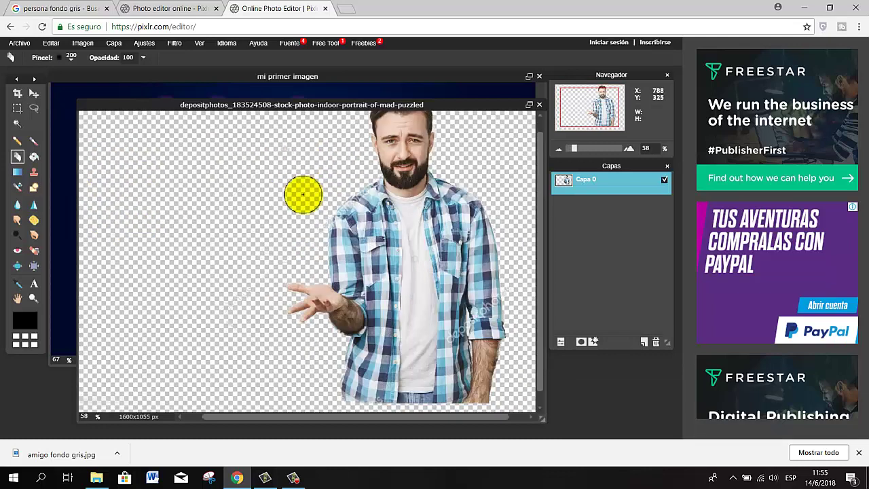
- Set the main colour to bright green (#16fa0a) and fill the transparent background around the man with the Paint Bucket
{"action": "scroll", "coordinate": [304, 195], "scroll_direction": "down", "scroll_amount": 2}
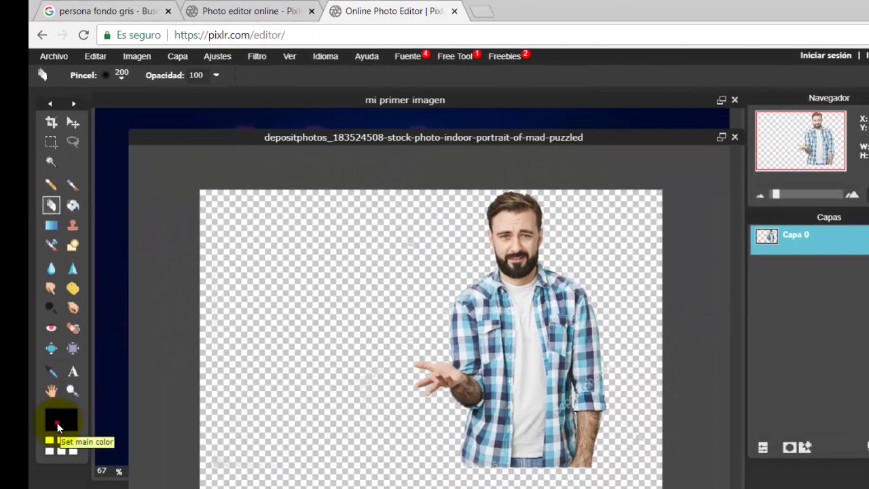
{"action": "left_click", "coordinate": [58, 424]}
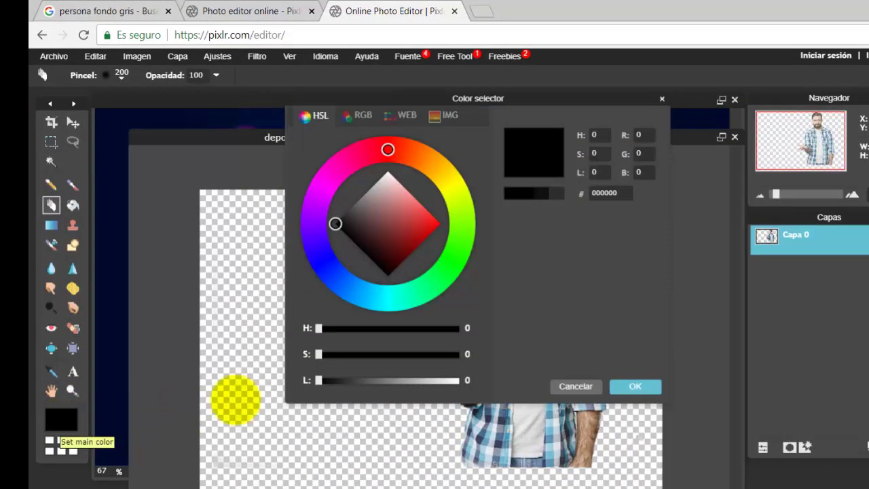
{"action": "left_click", "coordinate": [455, 265]}
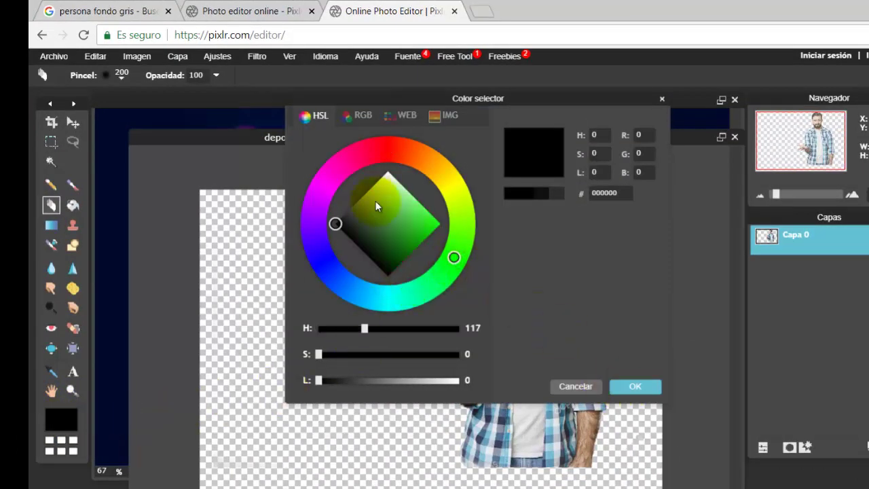
{"action": "left_click", "coordinate": [436, 222]}
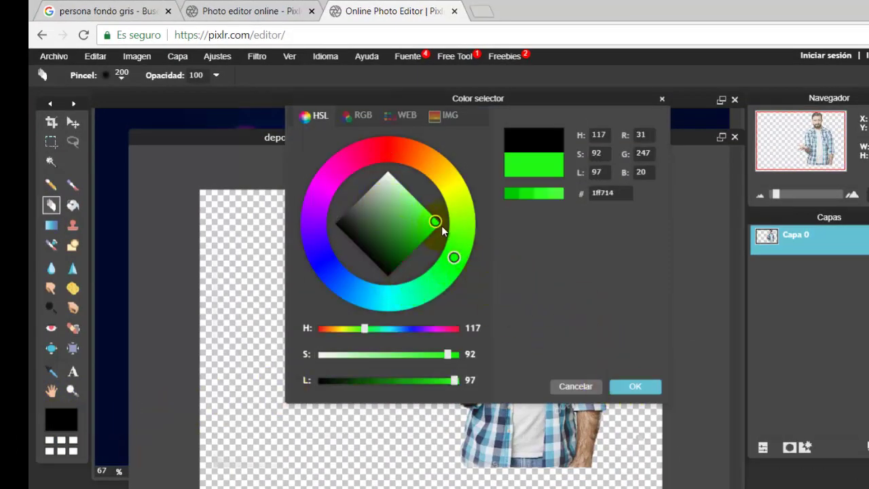
{"action": "mouse_move", "coordinate": [442, 228]}
{"action": "left_mouse_down"}
{"action": "mouse_move", "coordinate": [433, 227]}
{"action": "mouse_move", "coordinate": [441, 237]}
{"action": "left_mouse_up"}
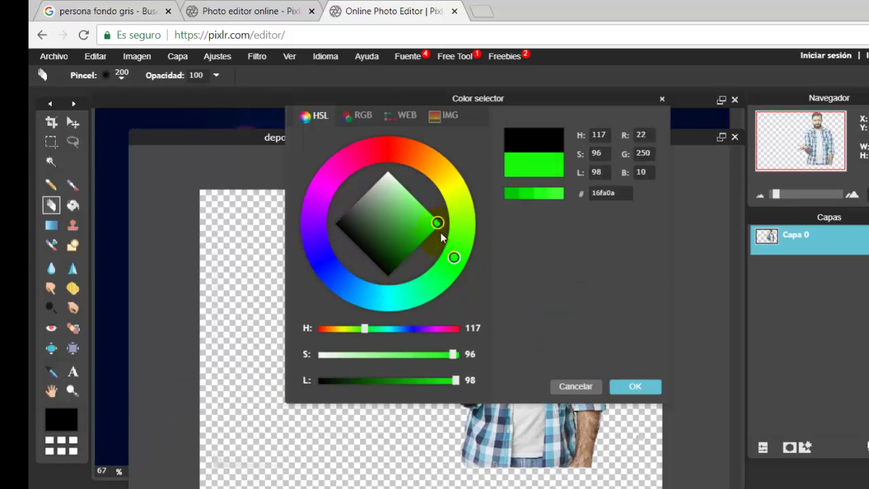
{"action": "left_click", "coordinate": [641, 386]}
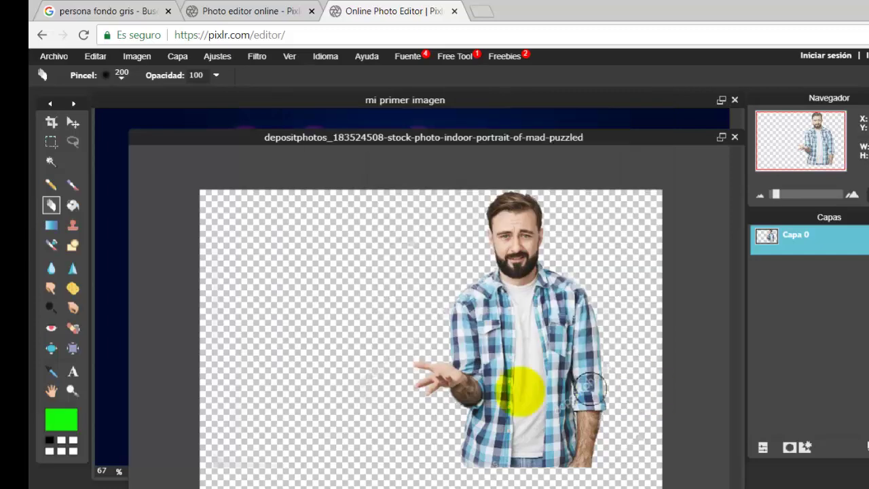
{"action": "left_click", "coordinate": [72, 205]}
{"action": "left_click", "coordinate": [282, 265]}
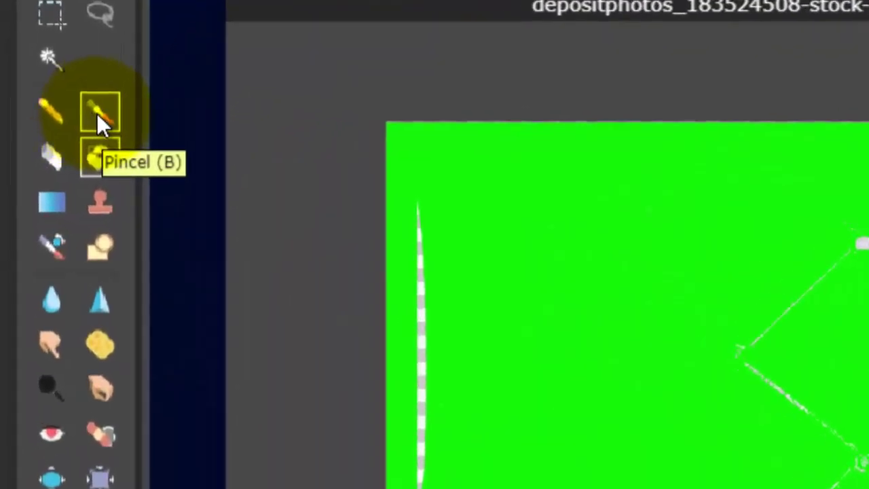
- Paint over the unfilled gaps in the green background with the Brush, using the soft round 150 tip
{"action": "left_click", "coordinate": [98, 114]}
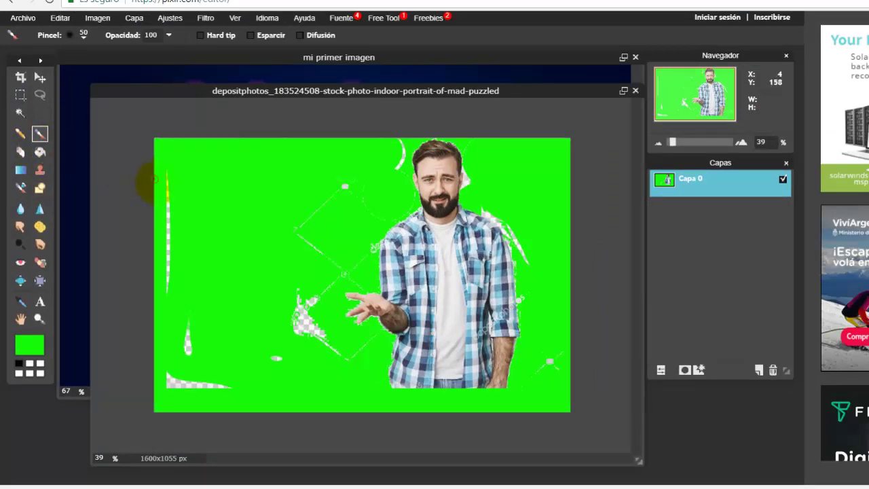
{"action": "left_click", "coordinate": [83, 34]}
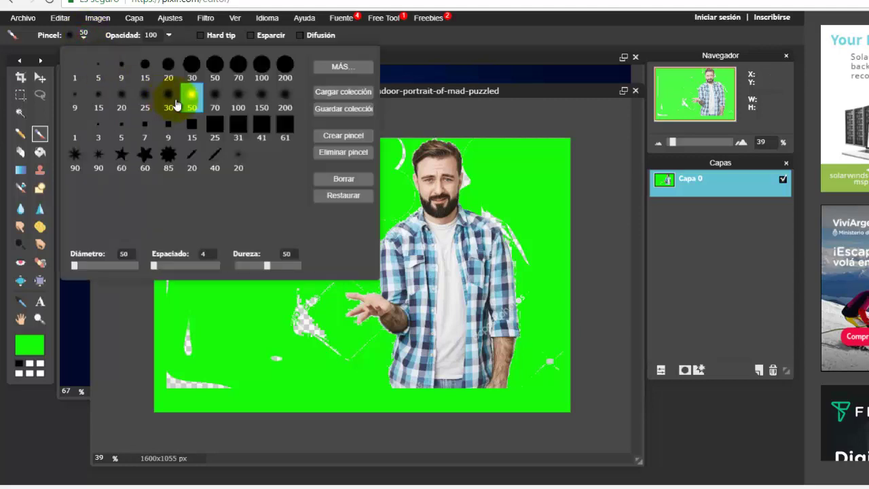
{"action": "left_click", "coordinate": [261, 100]}
{"action": "left_click", "coordinate": [245, 294]}
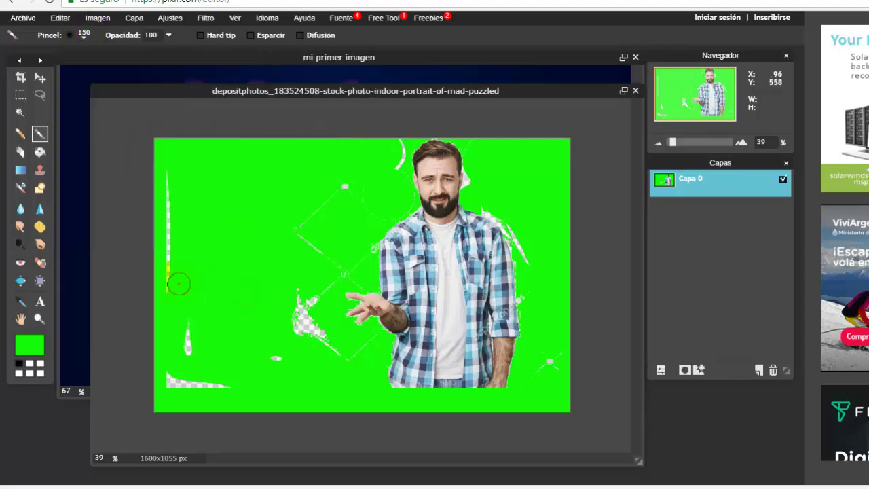
{"action": "left_click_drag", "start_coordinate": [173, 284], "coordinate": [163, 148]}
{"action": "left_click_drag", "start_coordinate": [174, 293], "coordinate": [187, 363]}
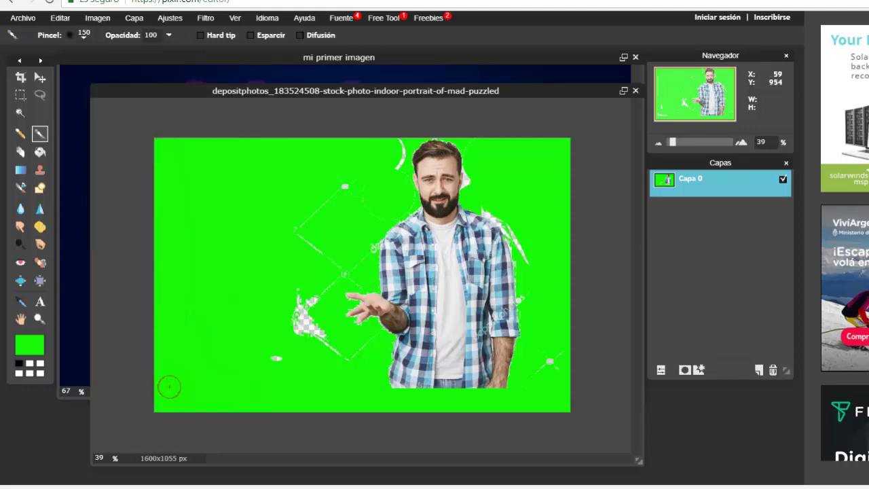
{"action": "mouse_move", "coordinate": [359, 362]}
{"action": "left_mouse_down"}
{"action": "mouse_move", "coordinate": [293, 326]}
{"action": "mouse_move", "coordinate": [300, 303]}
{"action": "left_mouse_up"}
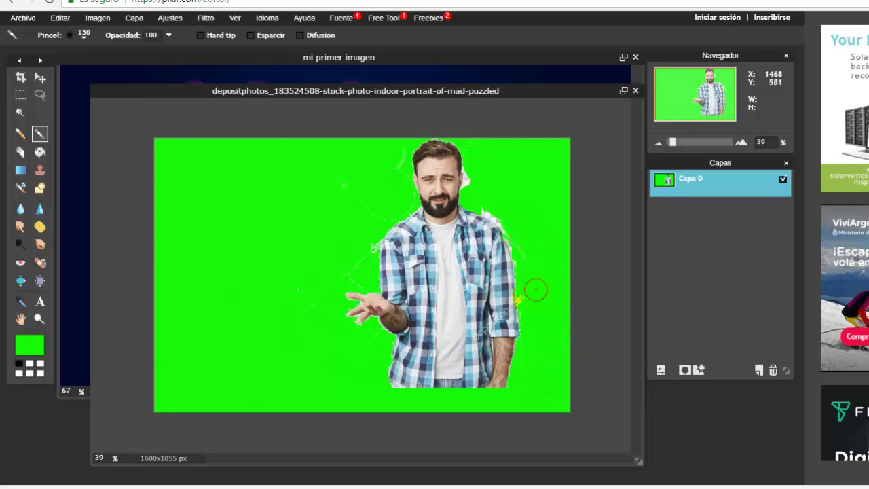
- Switch the Brush to the hard round 100 tip for detailed touch-ups near the man's raised hand
{"action": "scroll", "coordinate": [537, 302], "scroll_direction": "down", "scroll_amount": 3}
{"action": "scroll", "coordinate": [537, 388], "scroll_direction": "up", "scroll_amount": 4}
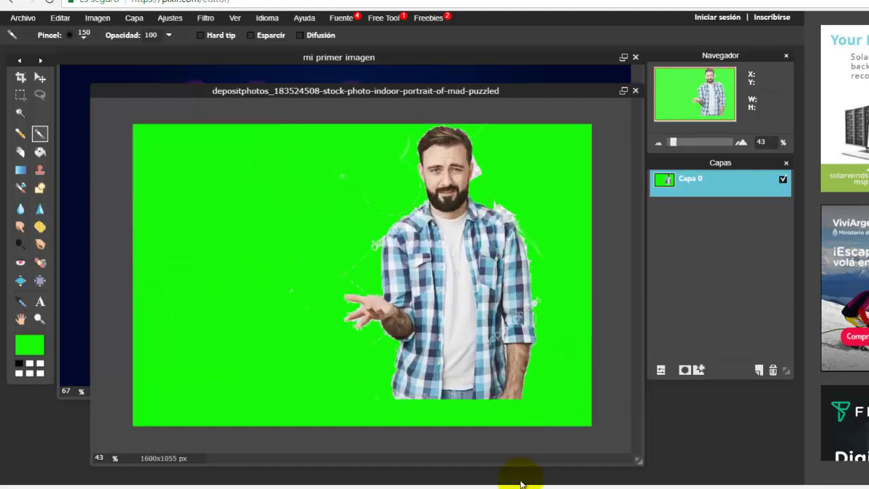
{"action": "scroll", "coordinate": [538, 292], "scroll_direction": "up", "scroll_amount": 5}
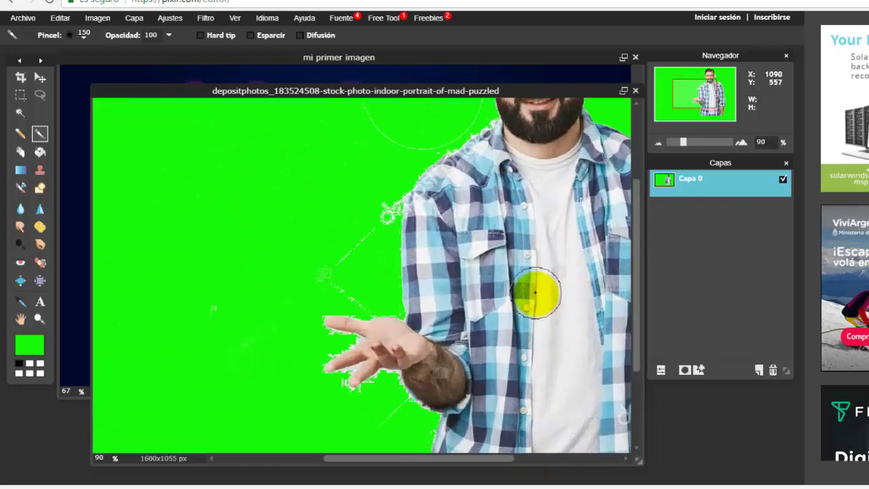
{"action": "scroll", "coordinate": [537, 294], "scroll_direction": "up", "scroll_amount": 1}
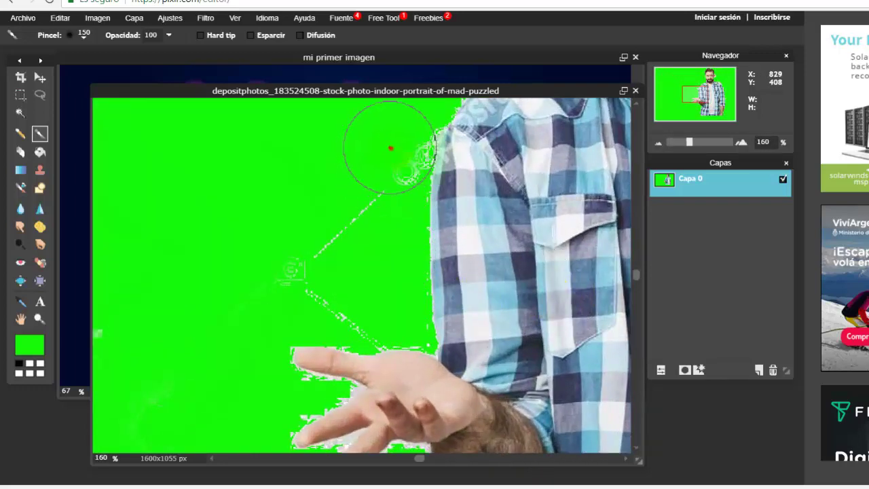
{"action": "left_click", "coordinate": [168, 35]}
{"action": "left_click", "coordinate": [82, 35]}
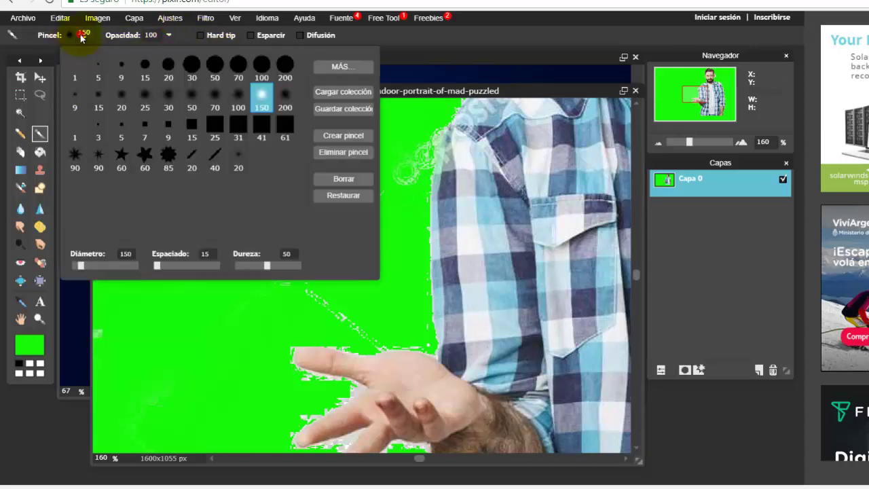
{"action": "left_click", "coordinate": [286, 66]}
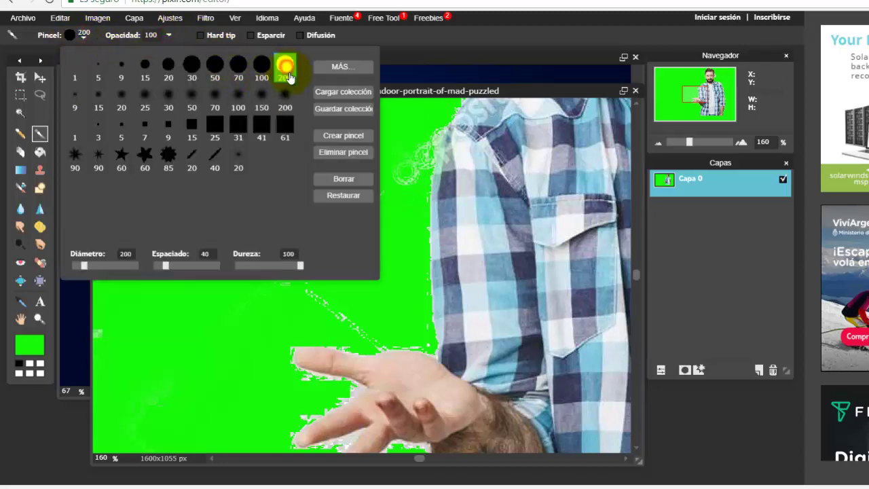
{"action": "left_click", "coordinate": [262, 65]}
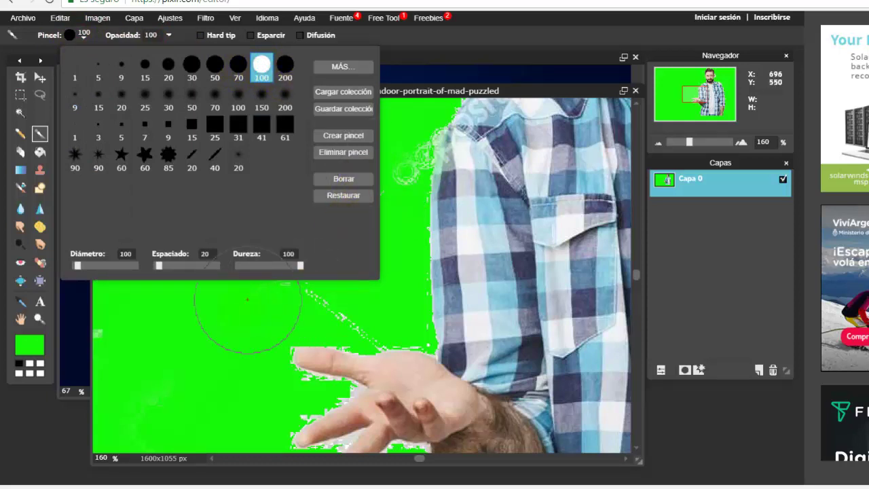
{"action": "left_click", "coordinate": [169, 340]}
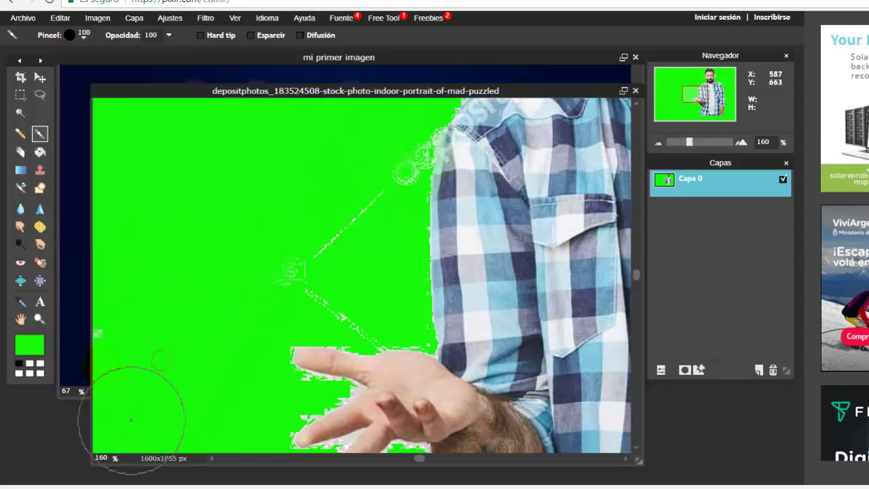
- Paint green over the leftover watermark lines and circles between the man's shirt sleeve and his open hand
{"action": "left_click", "coordinate": [325, 268]}
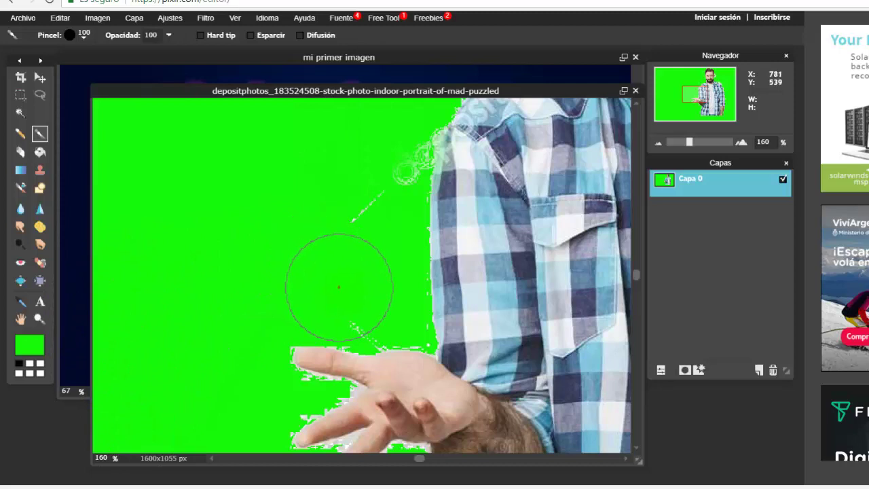
{"action": "mouse_move", "coordinate": [340, 290]}
{"action": "left_mouse_down"}
{"action": "mouse_move", "coordinate": [347, 293]}
{"action": "mouse_move", "coordinate": [358, 214]}
{"action": "mouse_move", "coordinate": [382, 148]}
{"action": "mouse_move", "coordinate": [378, 177]}
{"action": "left_mouse_up"}
{"action": "left_click", "coordinate": [378, 181]}
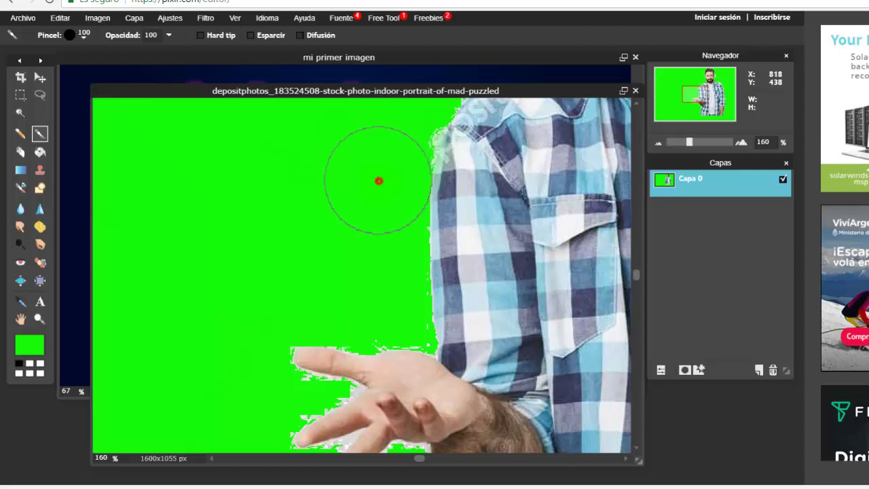
{"action": "left_click", "coordinate": [378, 194]}
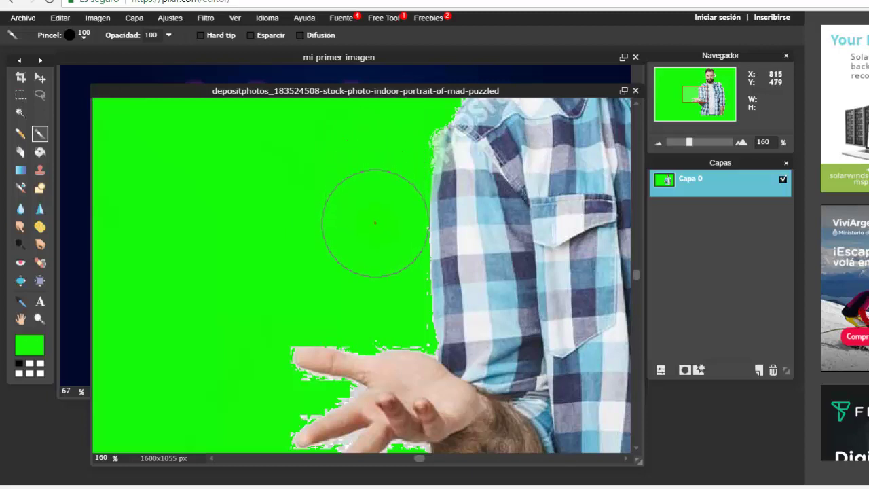
{"action": "left_click", "coordinate": [365, 299]}
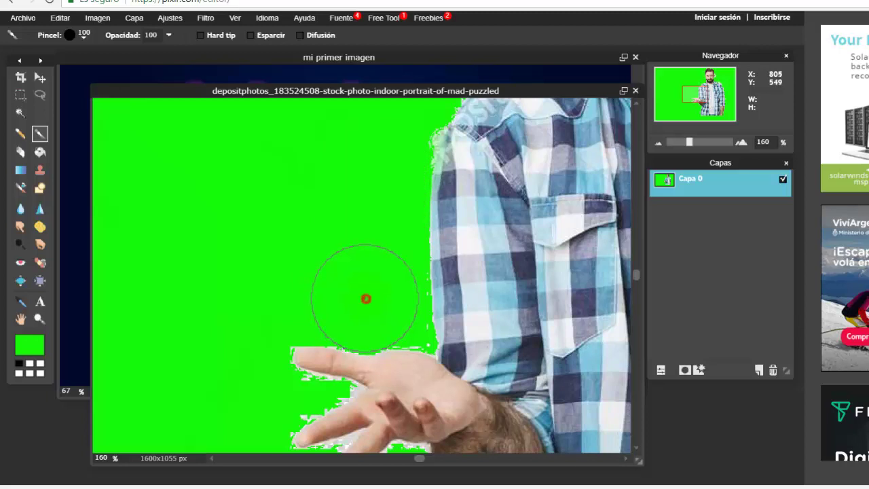
{"action": "left_click", "coordinate": [351, 295]}
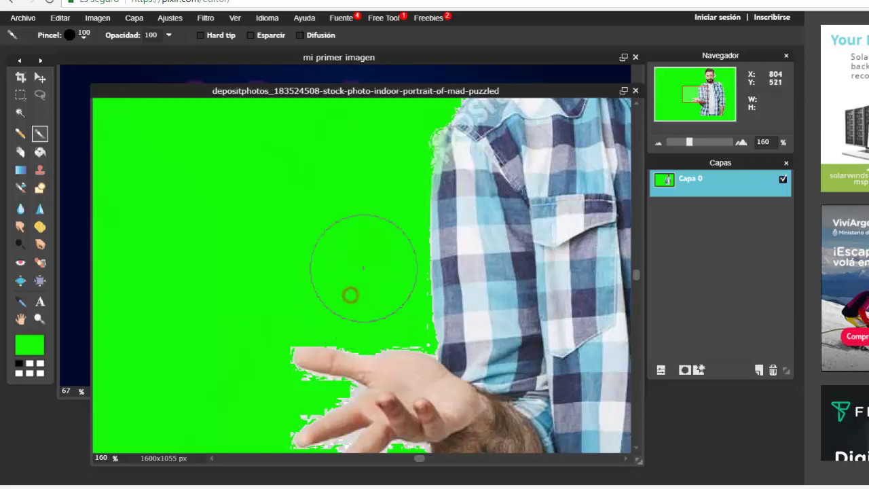
- Paint green over the leftover watermark marks beside the man's head and the gap above his far shoulder
{"action": "scroll", "coordinate": [303, 200], "scroll_direction": "down", "scroll_amount": 1}
{"action": "scroll", "coordinate": [303, 201], "scroll_direction": "down", "scroll_amount": 5}
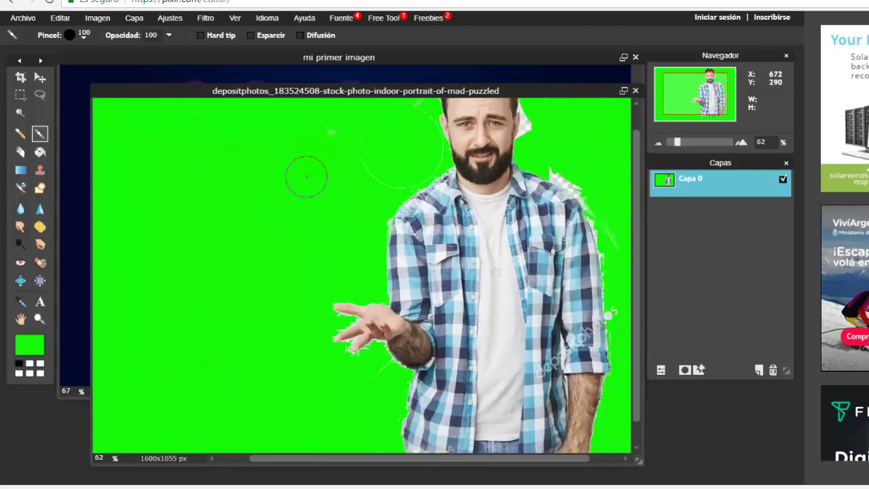
{"action": "mouse_move", "coordinate": [316, 131]}
{"action": "left_mouse_down"}
{"action": "mouse_move", "coordinate": [396, 175]}
{"action": "mouse_move", "coordinate": [420, 160]}
{"action": "mouse_move", "coordinate": [378, 164]}
{"action": "mouse_move", "coordinate": [548, 170]}
{"action": "mouse_move", "coordinate": [594, 211]}
{"action": "mouse_move", "coordinate": [637, 204]}
{"action": "mouse_move", "coordinate": [561, 171]}
{"action": "mouse_move", "coordinate": [565, 160]}
{"action": "mouse_move", "coordinate": [593, 177]}
{"action": "left_mouse_up"}
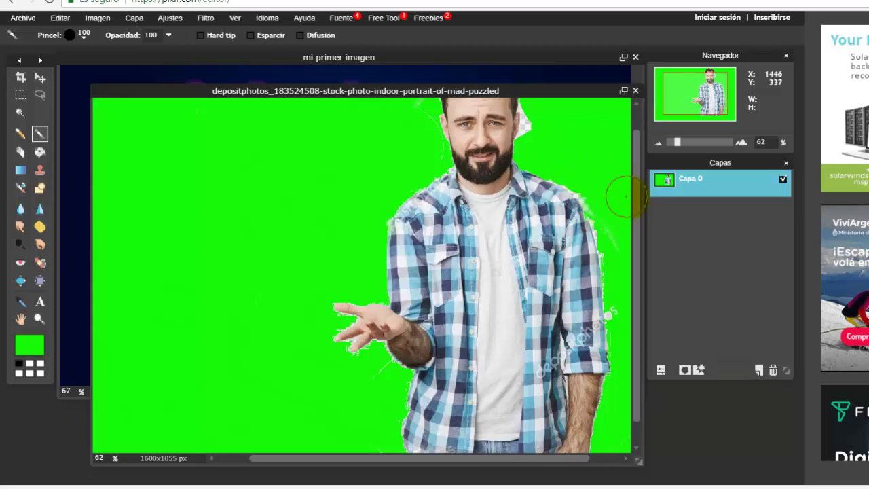
- Paint green over the pale specks above the open hand and along the adjoining sleeve edge
{"action": "scroll", "coordinate": [598, 210], "scroll_direction": "down", "scroll_amount": 3}
{"action": "scroll", "coordinate": [560, 231], "scroll_direction": "up", "scroll_amount": 4}
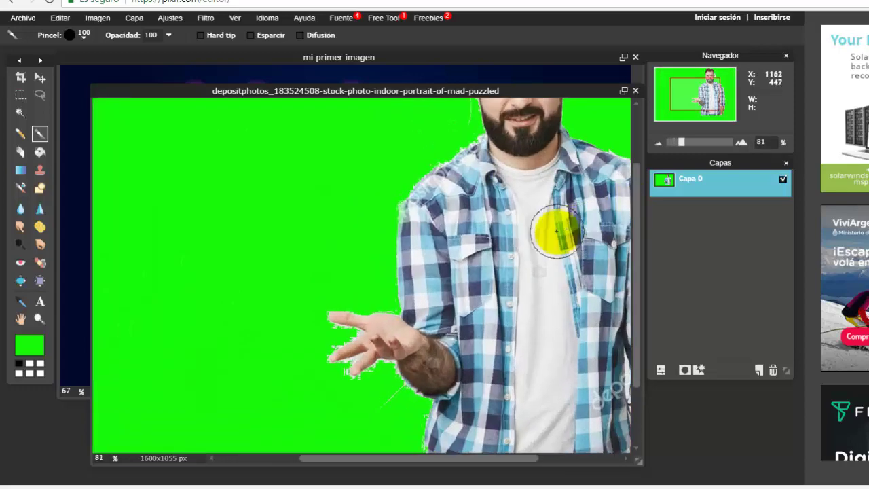
{"action": "scroll", "coordinate": [556, 231], "scroll_direction": "up", "scroll_amount": 6}
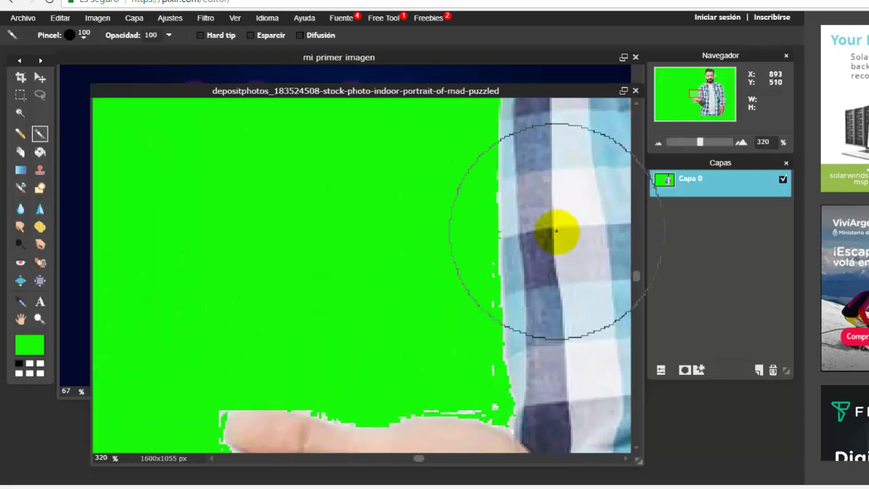
{"action": "scroll", "coordinate": [556, 231], "scroll_direction": "up", "scroll_amount": 2}
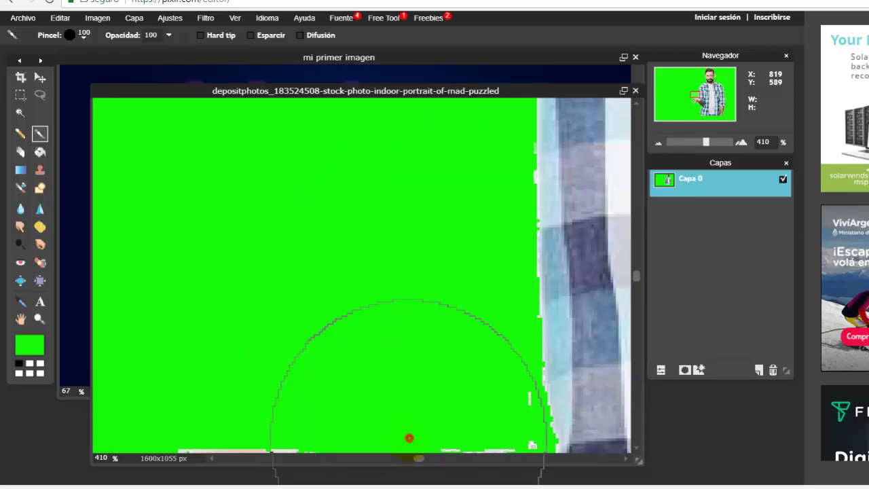
{"action": "mouse_move", "coordinate": [410, 438]}
{"action": "left_mouse_down"}
{"action": "mouse_move", "coordinate": [308, 438]}
{"action": "mouse_move", "coordinate": [259, 426]}
{"action": "left_mouse_up"}
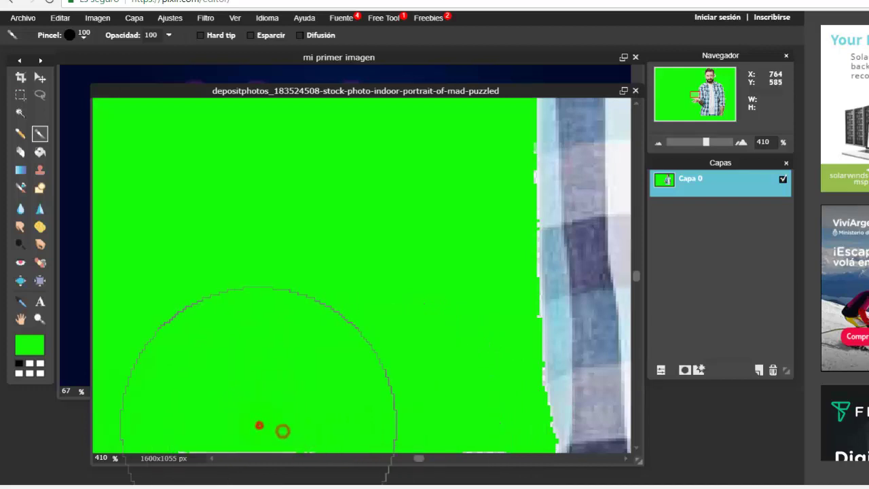
{"action": "scroll", "coordinate": [261, 414], "scroll_direction": "down", "scroll_amount": 1}
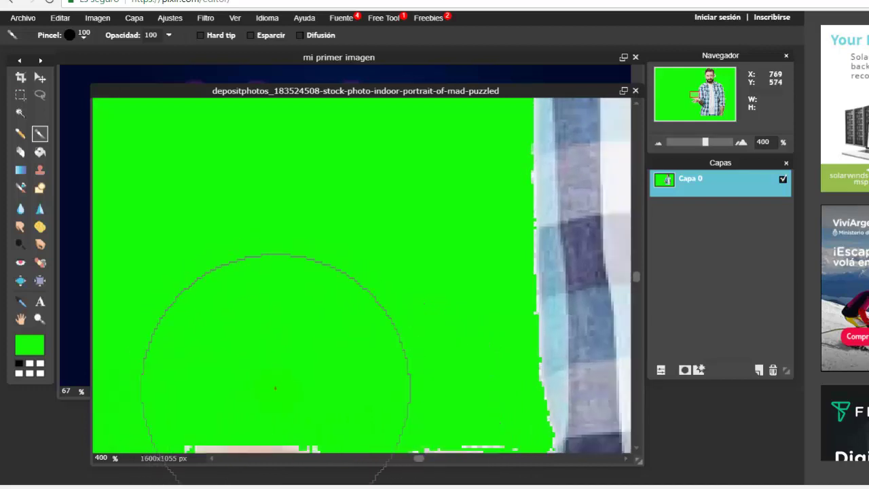
{"action": "scroll", "coordinate": [277, 388], "scroll_direction": "down", "scroll_amount": 3}
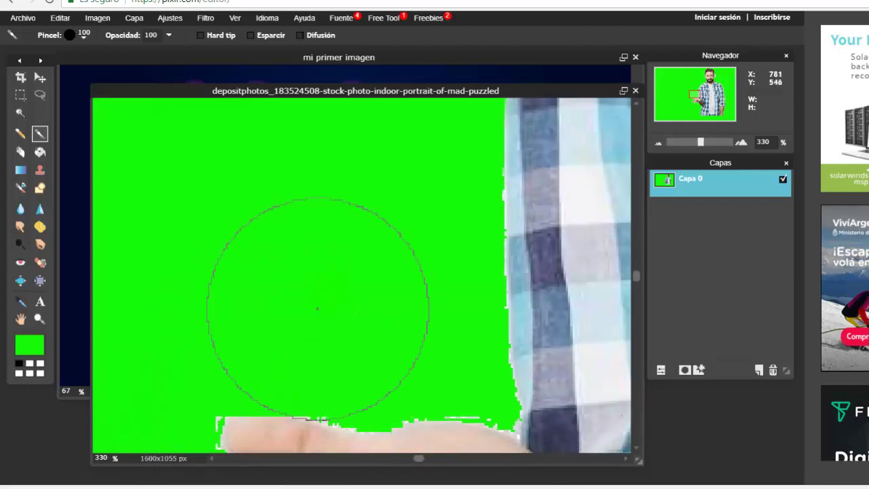
{"action": "scroll", "coordinate": [345, 252], "scroll_direction": "up", "scroll_amount": 2}
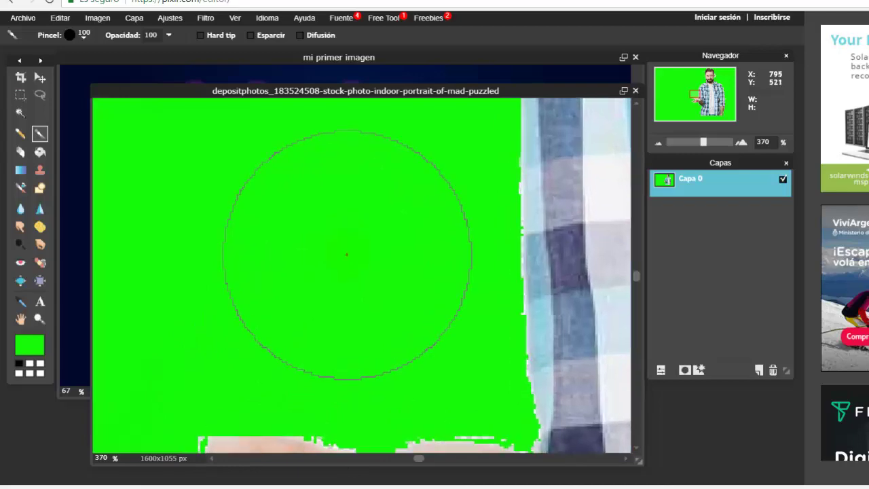
{"action": "scroll", "coordinate": [346, 255], "scroll_direction": "down", "scroll_amount": 8}
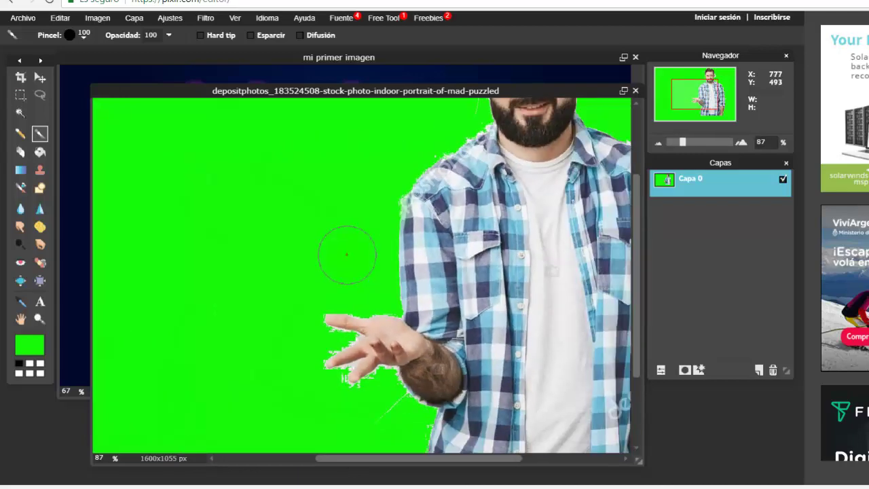
{"action": "scroll", "coordinate": [346, 254], "scroll_direction": "down", "scroll_amount": 6}
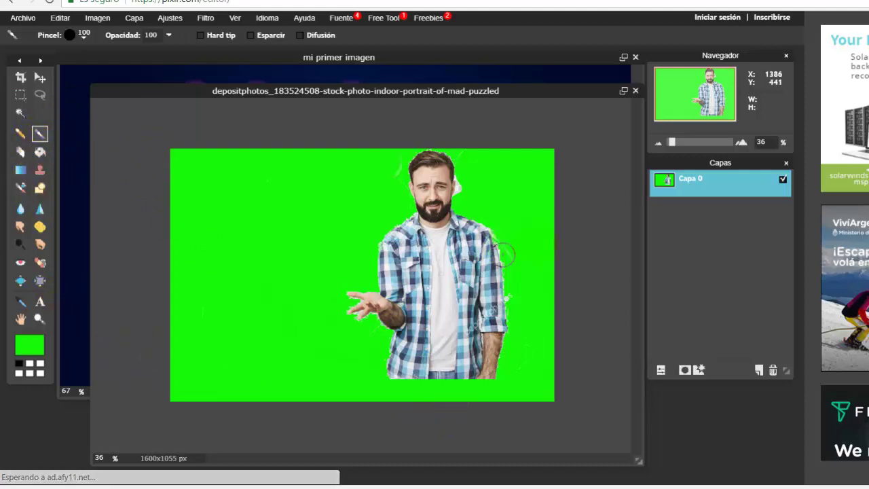
- Outline the jagged fringe beside the man's near shoulder with the polygonal lasso, delete it and clear the selection
{"action": "scroll", "coordinate": [547, 275], "scroll_direction": "down", "scroll_amount": 1}
{"action": "scroll", "coordinate": [545, 273], "scroll_direction": "up", "scroll_amount": 4}
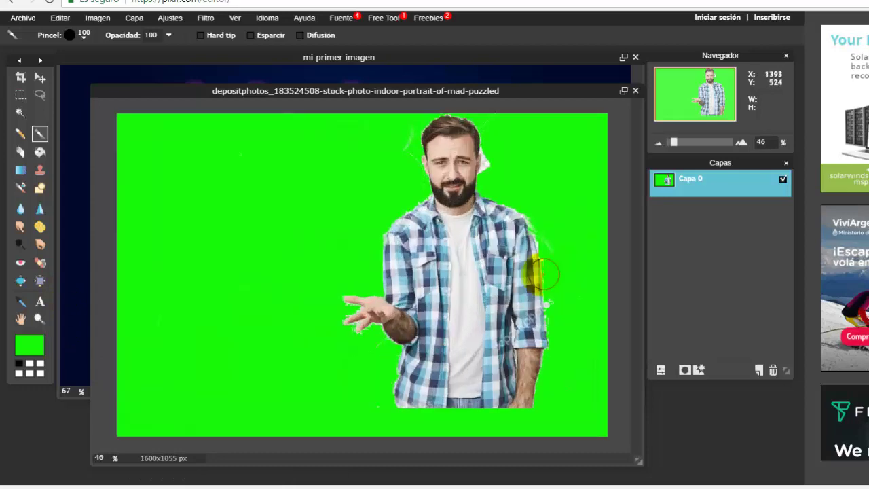
{"action": "scroll", "coordinate": [541, 270], "scroll_direction": "up", "scroll_amount": 3}
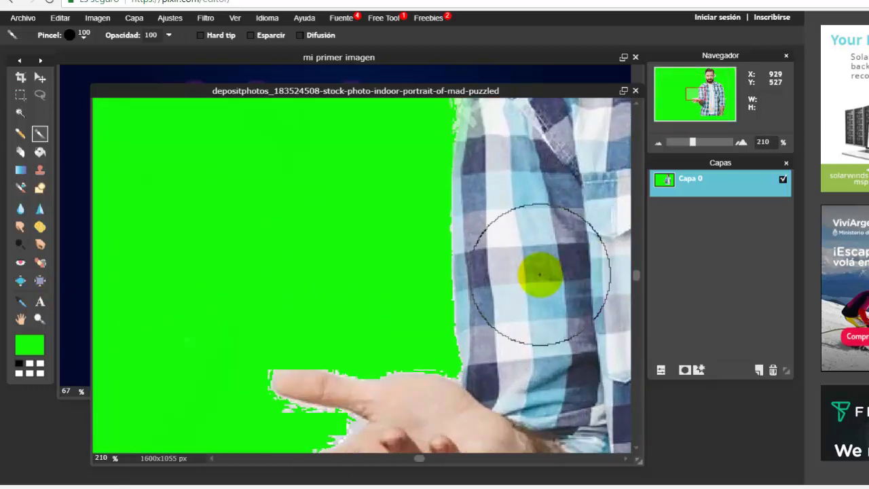
{"action": "scroll", "coordinate": [543, 272], "scroll_direction": "up", "scroll_amount": 2}
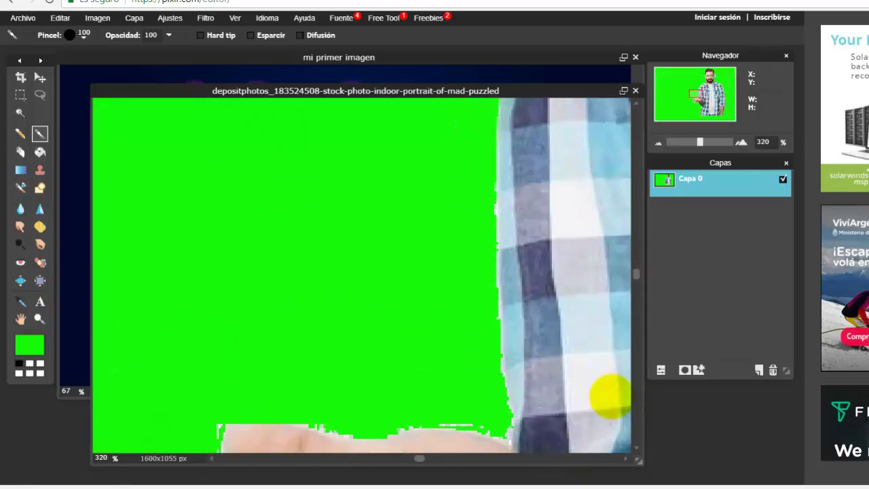
{"action": "mouse_move", "coordinate": [640, 275]}
{"action": "left_mouse_down"}
{"action": "mouse_move", "coordinate": [643, 192]}
{"action": "mouse_move", "coordinate": [642, 208]}
{"action": "left_mouse_up"}
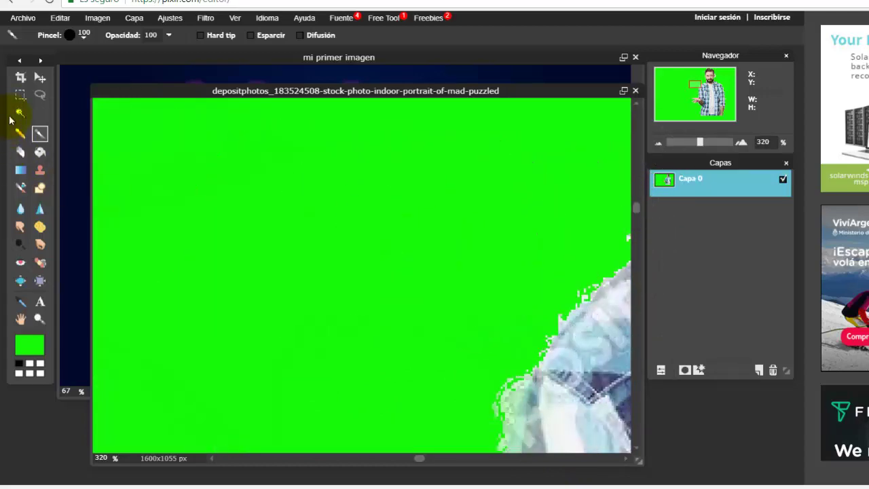
{"action": "left_click", "coordinate": [41, 95]}
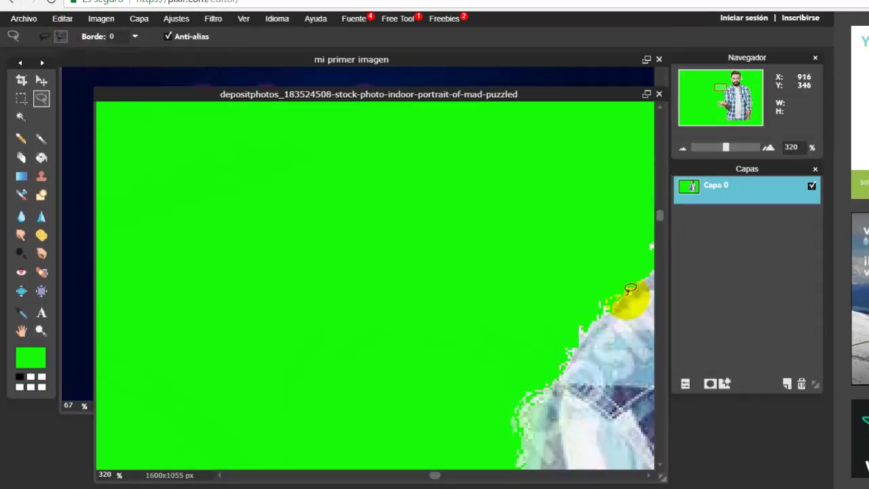
{"action": "left_click", "coordinate": [627, 293]}
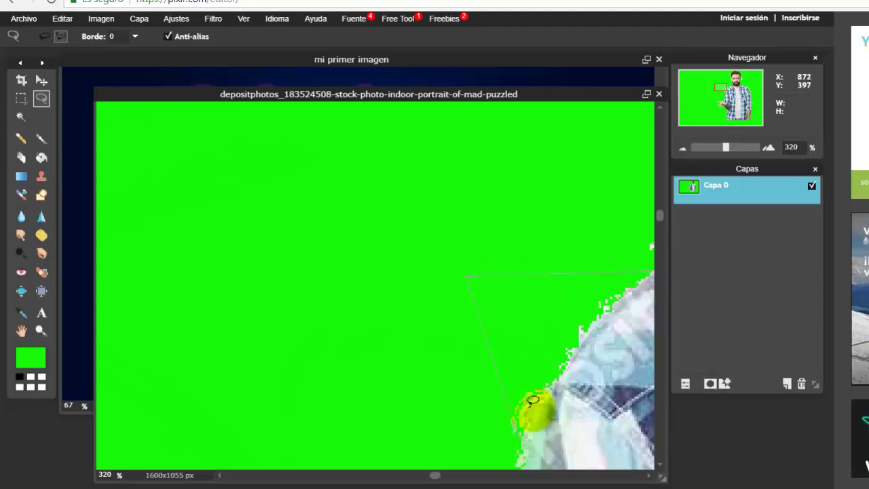
{"action": "left_click", "coordinate": [536, 403]}
{"action": "left_click", "coordinate": [556, 382]}
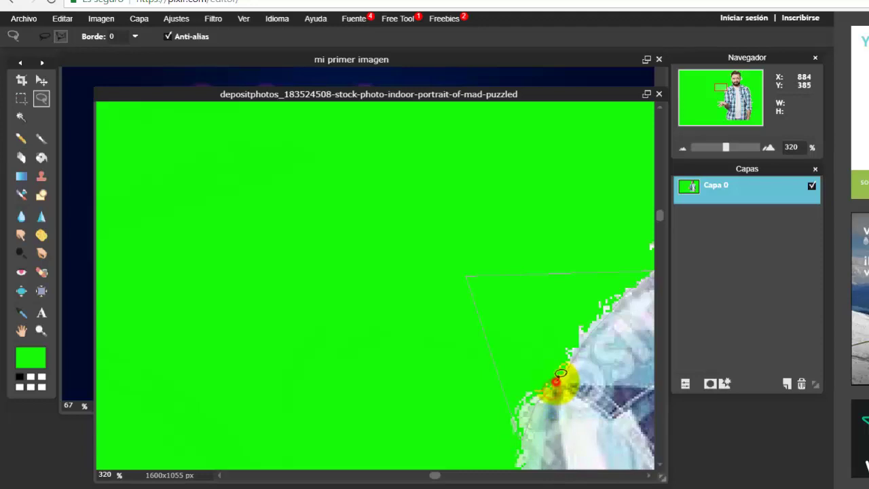
{"action": "double_click", "coordinate": [563, 371]}
{"action": "key", "text": "Delete"}
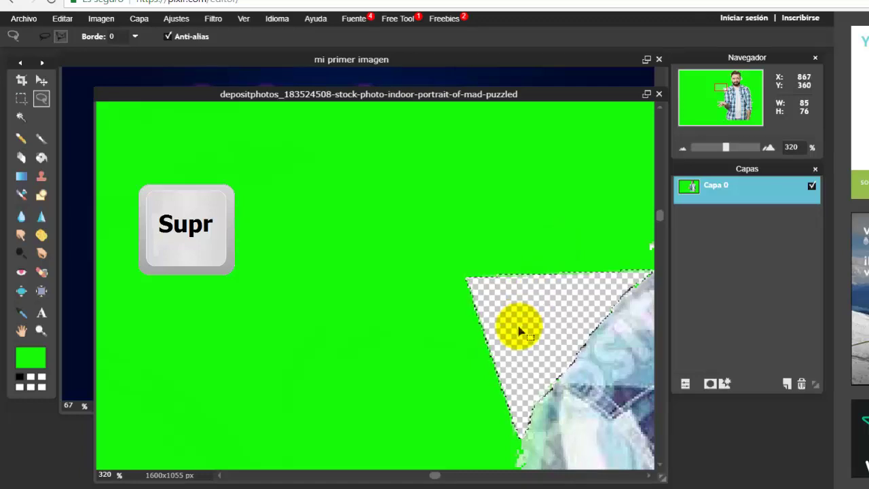
{"action": "key", "text": "ctrl+d"}
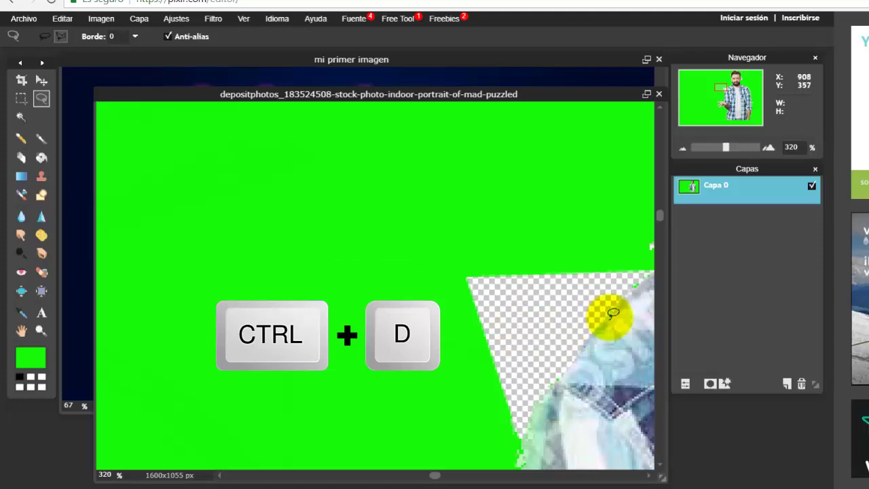
- Fill the transparent area beside the man's shoulder with green using the Paint Bucket
{"action": "left_click", "coordinate": [39, 157]}
{"action": "left_click", "coordinate": [522, 292]}
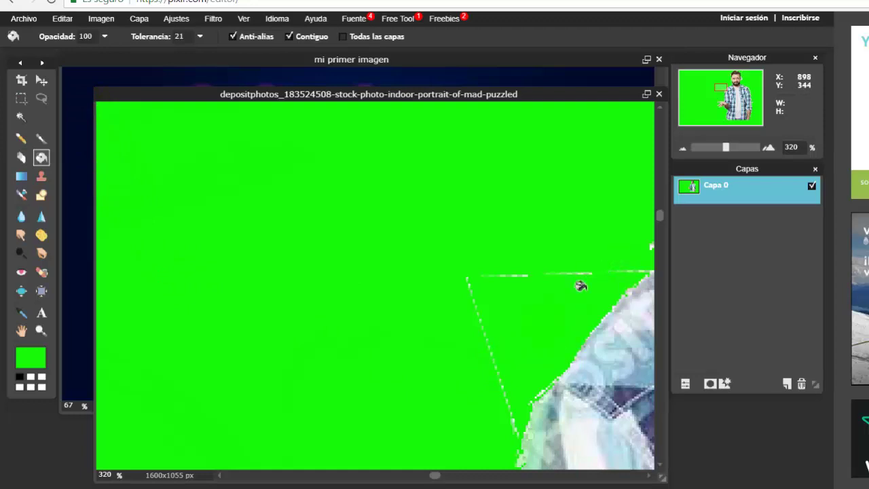
{"action": "left_click", "coordinate": [525, 362]}
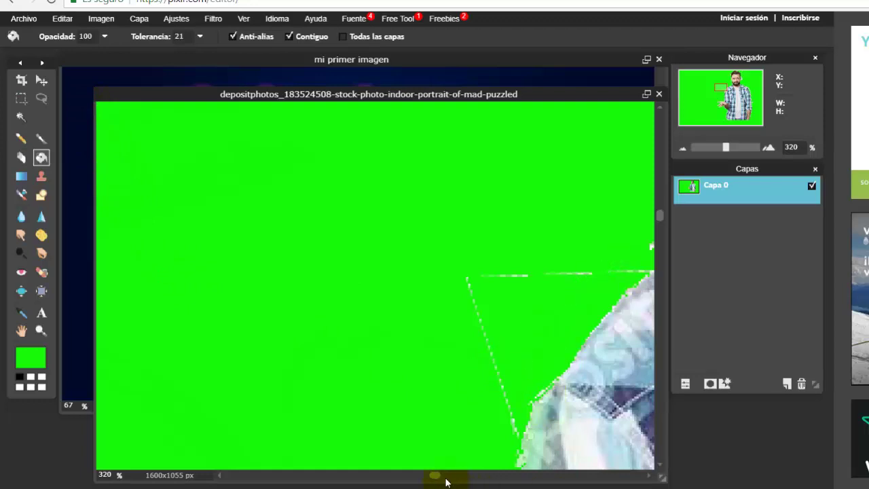
{"action": "left_click_drag", "start_coordinate": [435, 480], "coordinate": [569, 477]}
{"action": "left_click", "coordinate": [662, 212]}
{"action": "left_click_drag", "start_coordinate": [661, 212], "coordinate": [662, 161]}
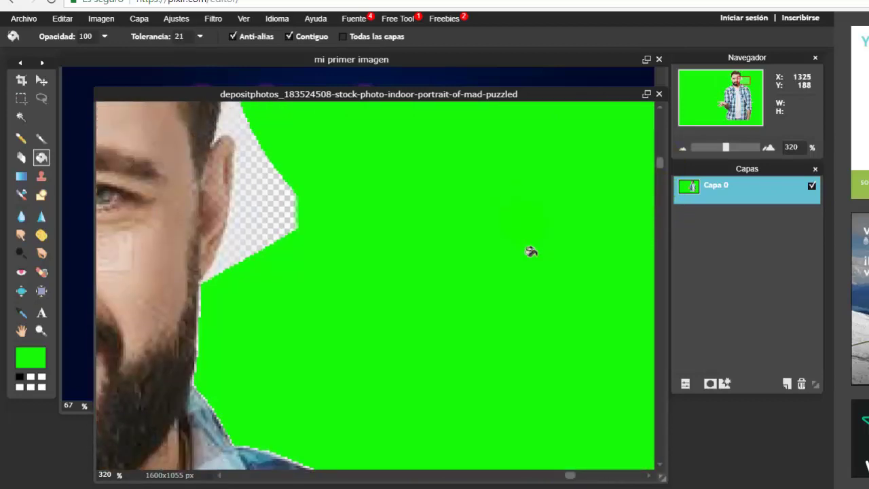
{"action": "left_click_drag", "start_coordinate": [500, 110], "coordinate": [429, 97]}
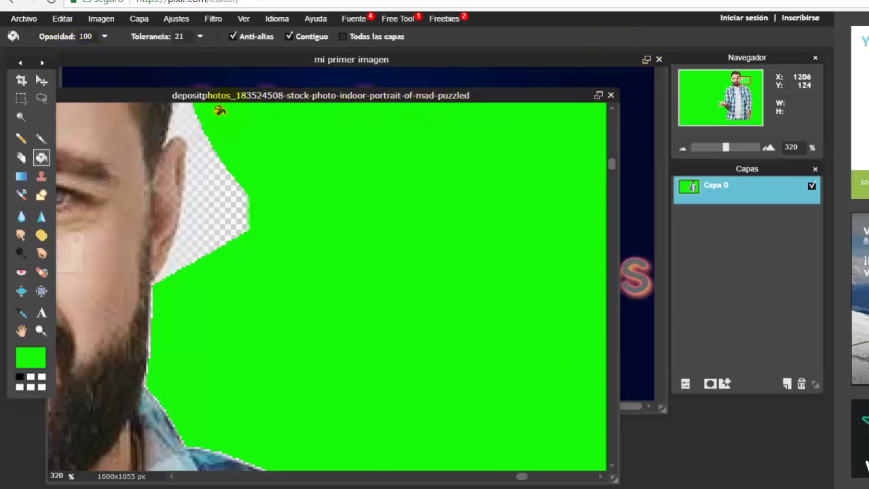
{"action": "left_click_drag", "start_coordinate": [244, 100], "coordinate": [284, 88]}
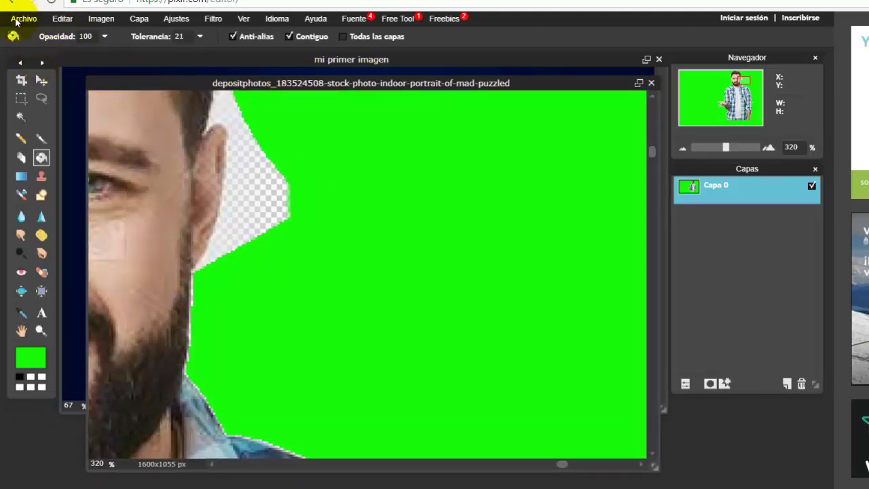
- Save the green-background image to the computer as a PNG named "imagen fondo" in the Tutorial pixlr folder
{"action": "left_click", "coordinate": [24, 18]}
{"action": "left_click", "coordinate": [64, 93]}
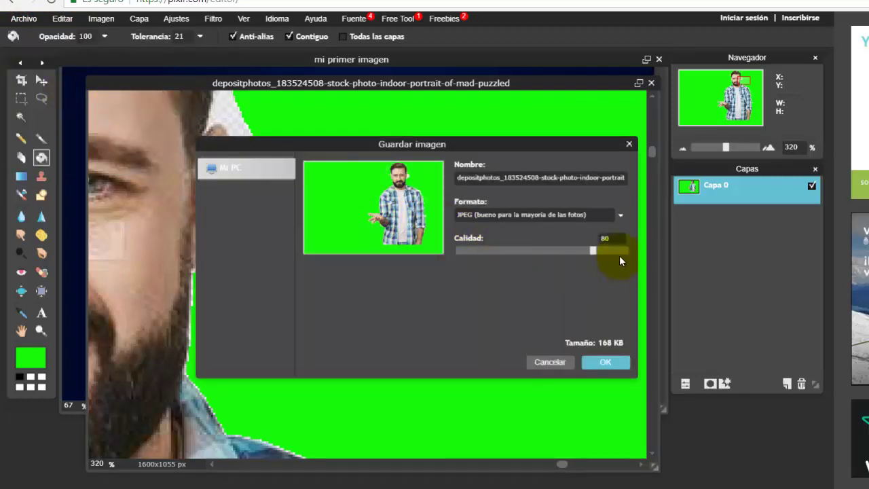
{"action": "left_click", "coordinate": [534, 216]}
{"action": "left_click", "coordinate": [522, 242]}
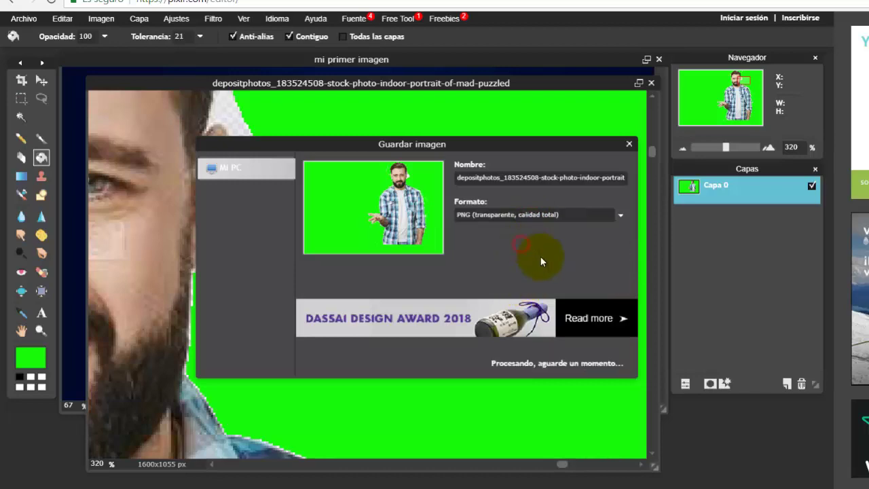
{"action": "left_click", "coordinate": [603, 364]}
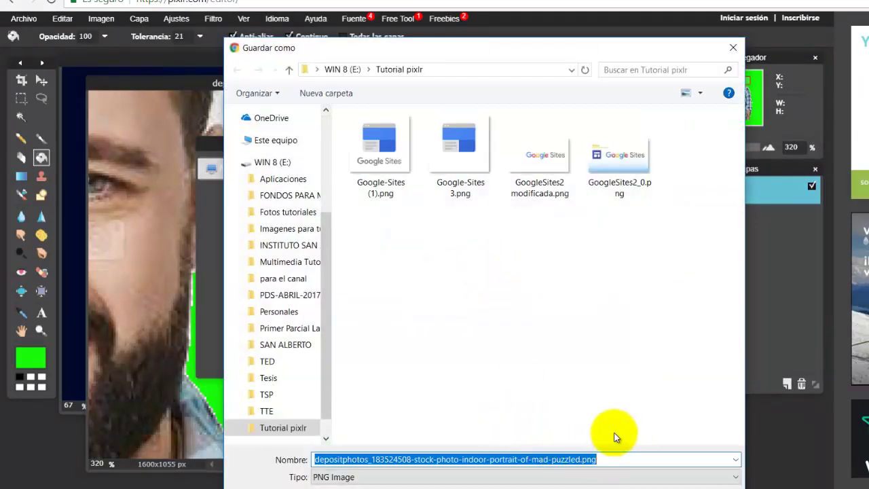
{"action": "type", "text": "imagen "}
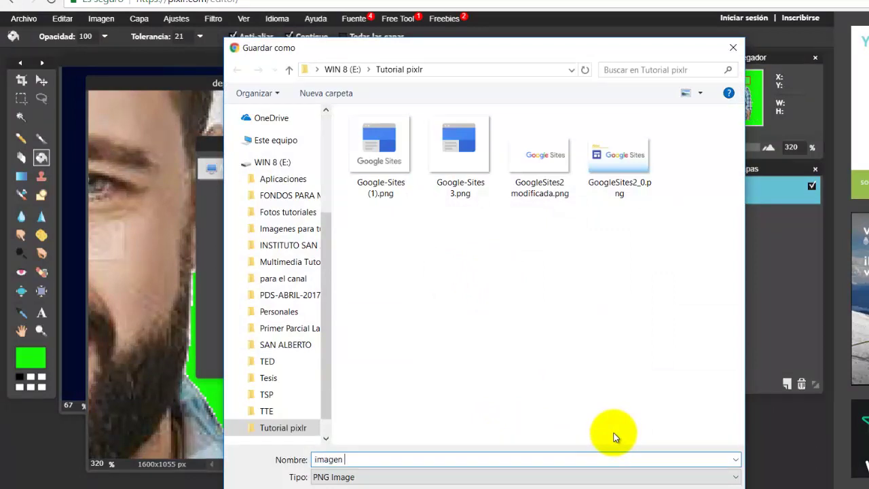
{"action": "type", "text": "fondo"}
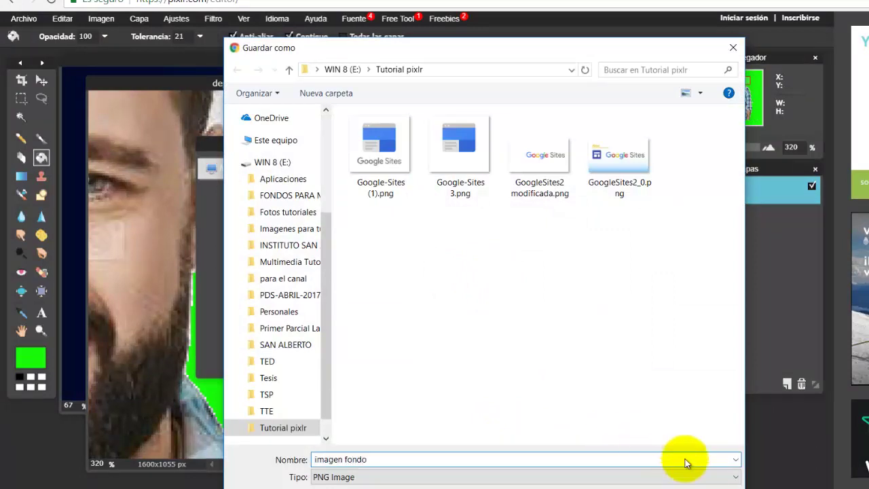
{"action": "key", "text": "Return"}
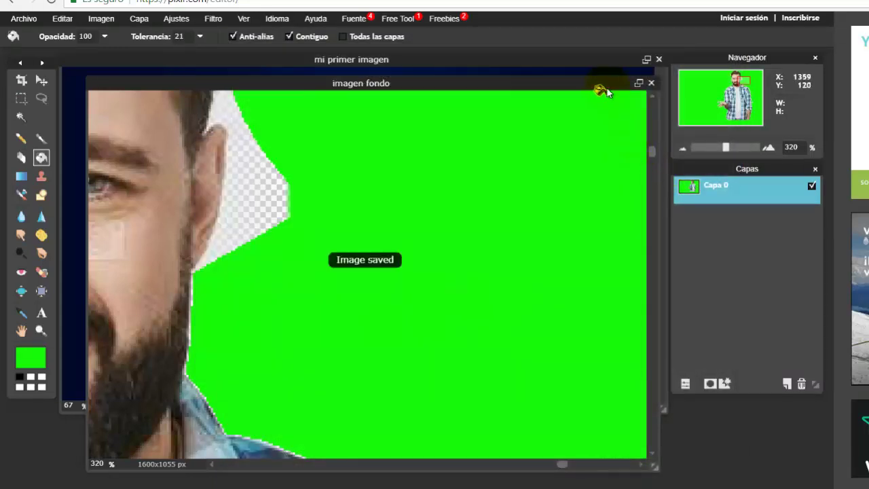
- Close the "imagen fondo" image, declining to save it again
{"action": "left_click_drag", "start_coordinate": [603, 83], "coordinate": [589, 96]}
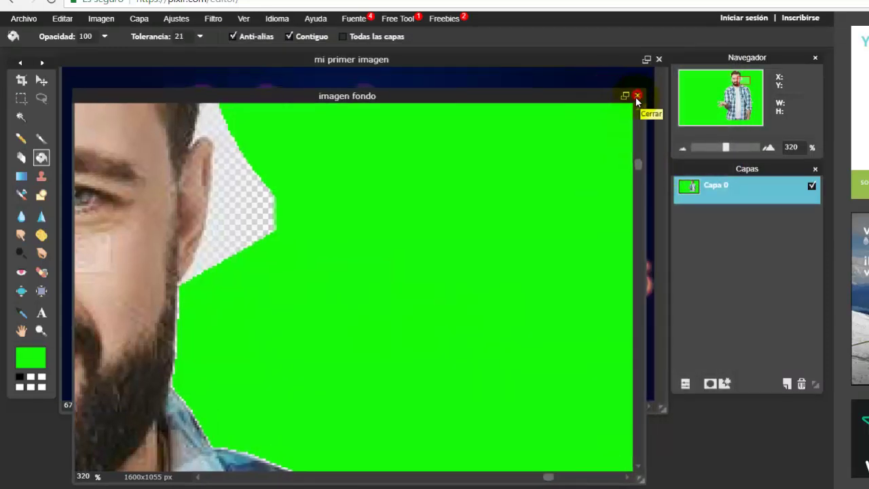
{"action": "left_click", "coordinate": [637, 96]}
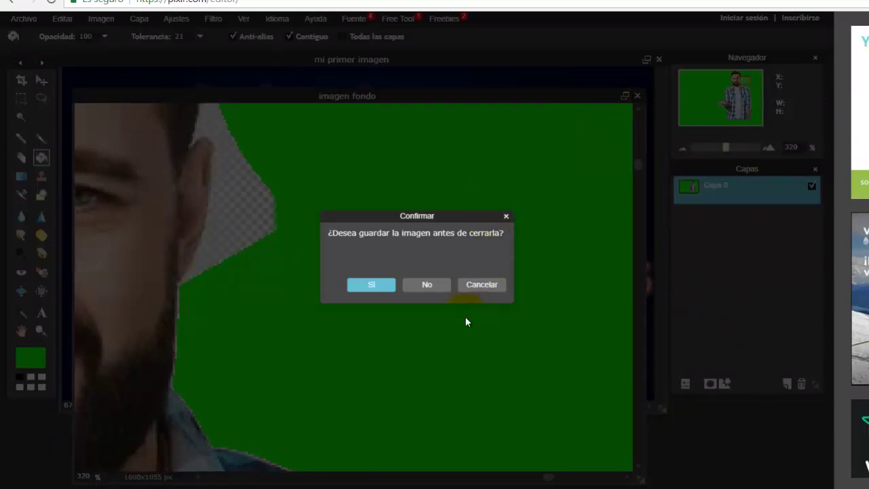
{"action": "left_click", "coordinate": [419, 287]}
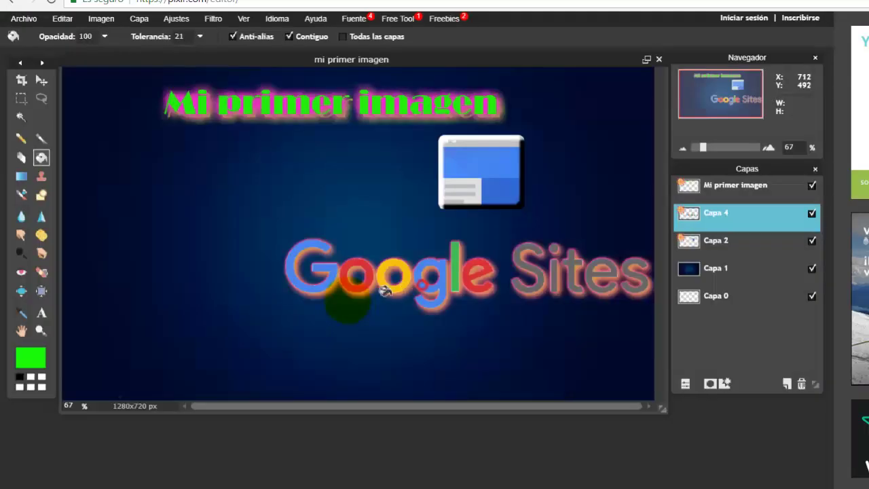
- Open the image "Nueva foto miniatura 3.png" from the Tutorial pixlr folder
{"action": "left_click", "coordinate": [28, 18]}
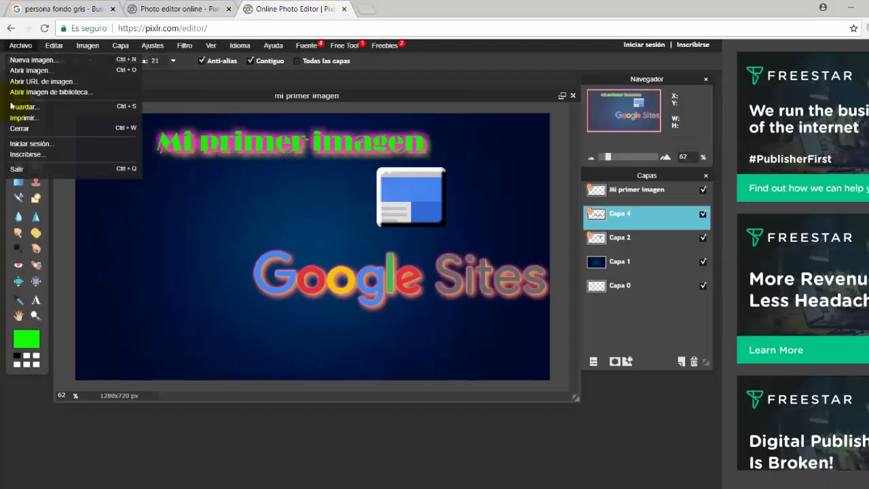
{"action": "key", "text": "Down"}
{"action": "key", "text": "Down"}
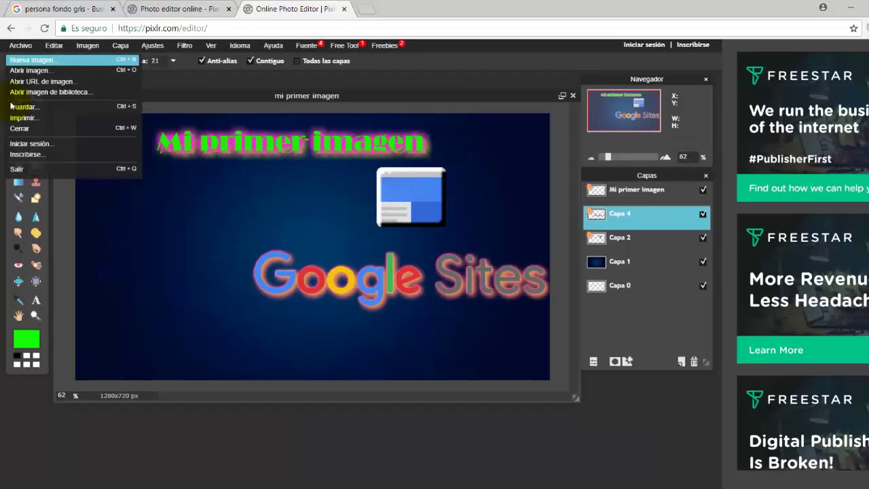
{"action": "key", "text": "Return"}
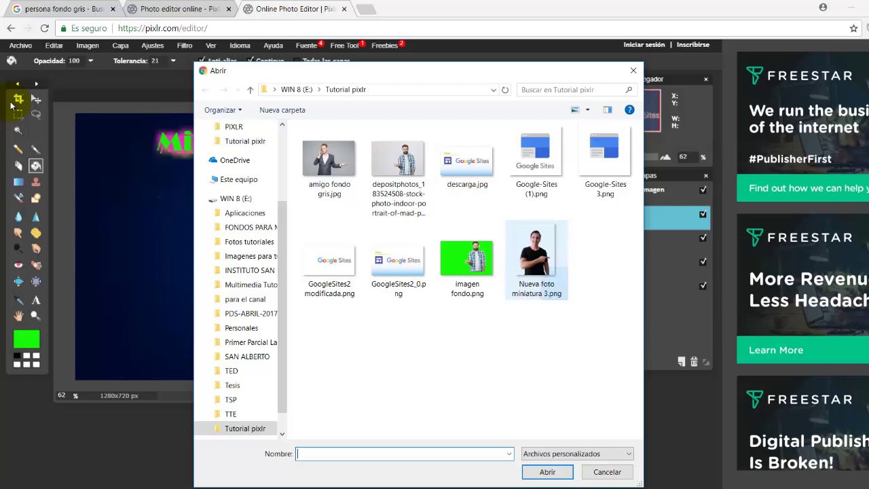
{"action": "left_click", "coordinate": [536, 257]}
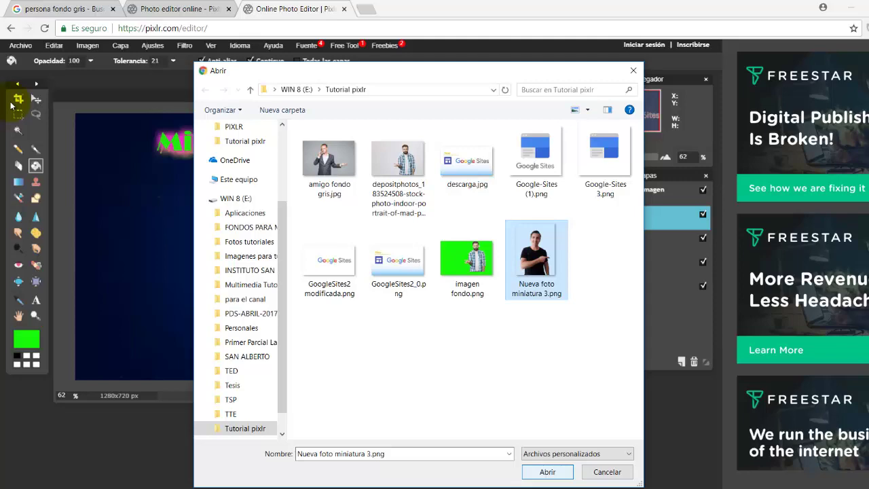
{"action": "key", "text": "Return"}
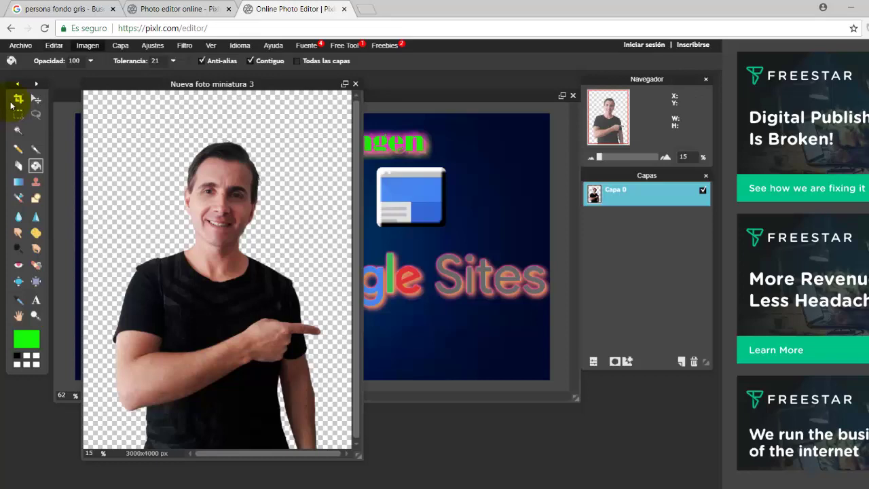
- Resize the opened photo to a width of 1280 pixels with its proportions constrained
{"action": "left_click", "coordinate": [88, 46]}
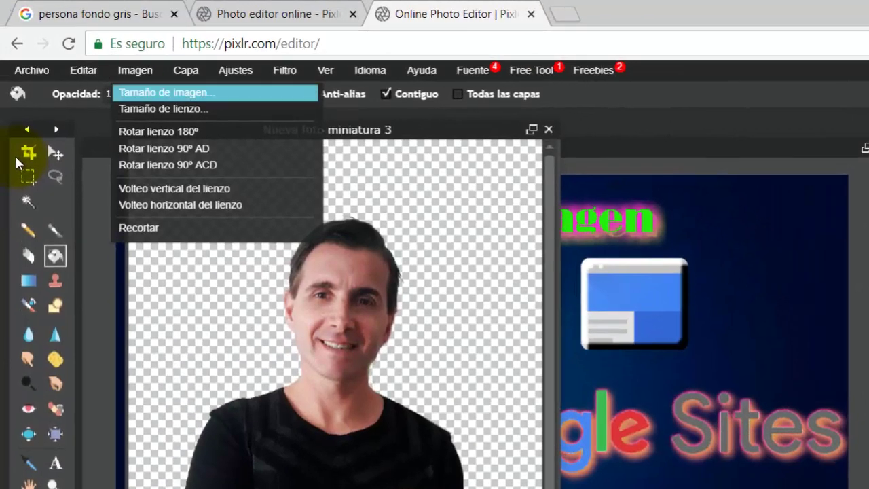
{"action": "left_click", "coordinate": [167, 92]}
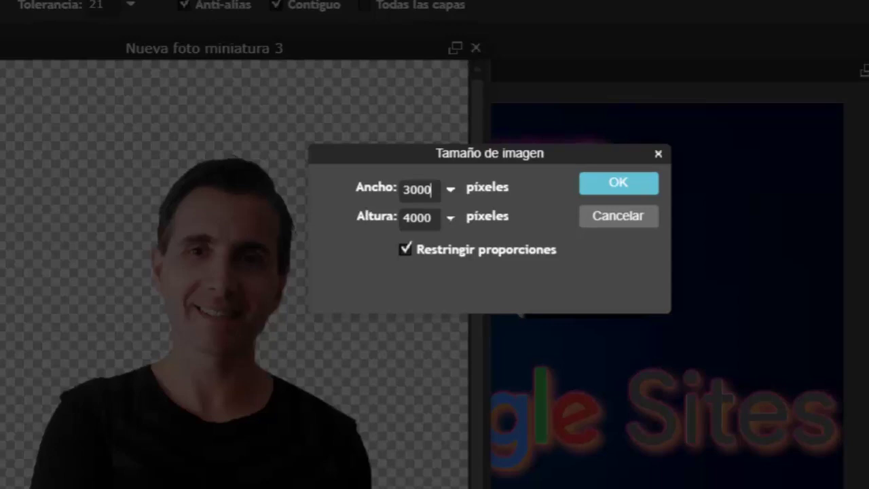
{"action": "key", "text": "BackSpace"}
{"action": "key", "text": "BackSpace"}
{"action": "key", "text": "BackSpace"}
{"action": "key", "text": "BackSpace"}
{"action": "type", "text": "1"}
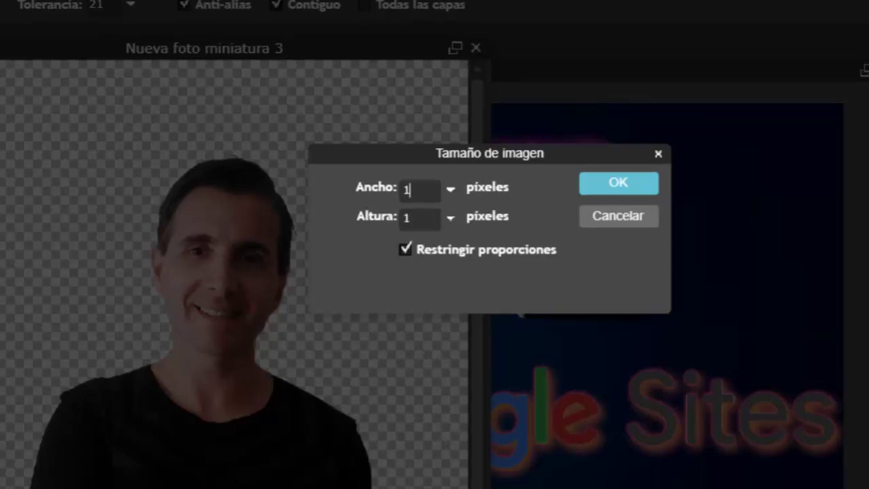
{"action": "type", "text": "280"}
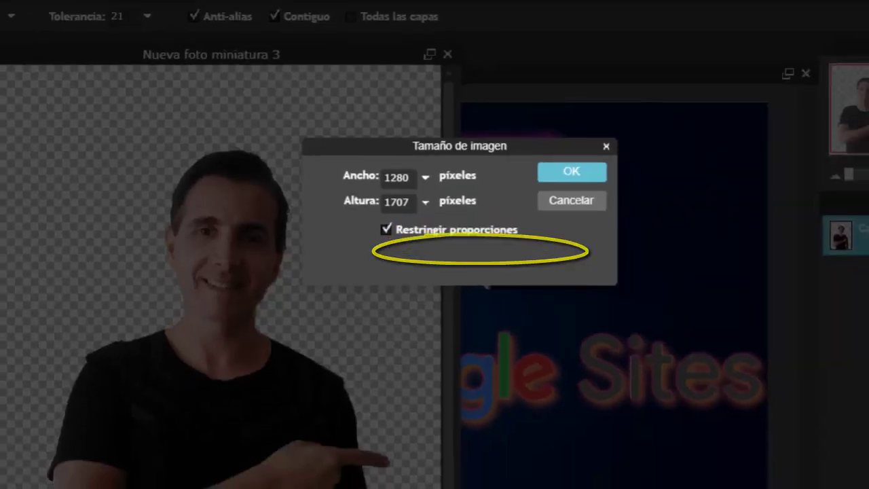
{"action": "left_click", "coordinate": [618, 182]}
- Copy the entire "Nueva foto miniatura 3" photo and paste it into the "mi primer imagen" composition as a new layer
{"action": "scroll", "coordinate": [377, 425], "scroll_direction": "down", "scroll_amount": 1}
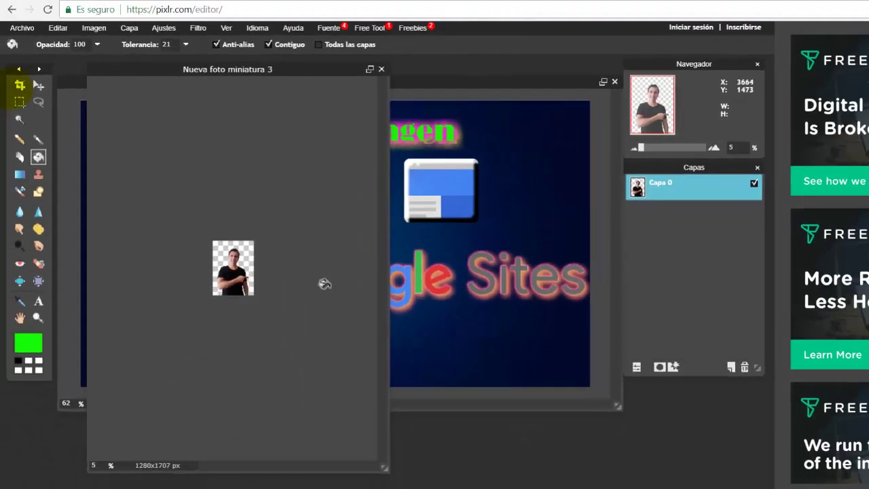
{"action": "key", "text": "ctrl+0"}
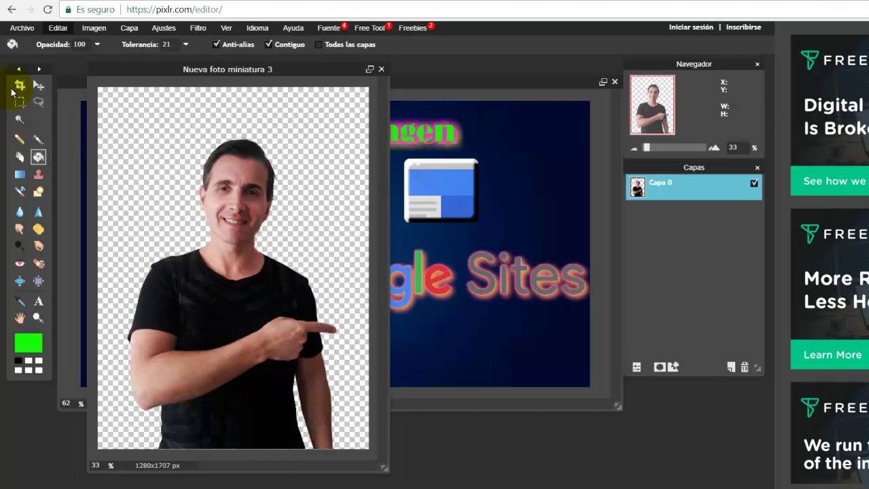
{"action": "left_click", "coordinate": [58, 28]}
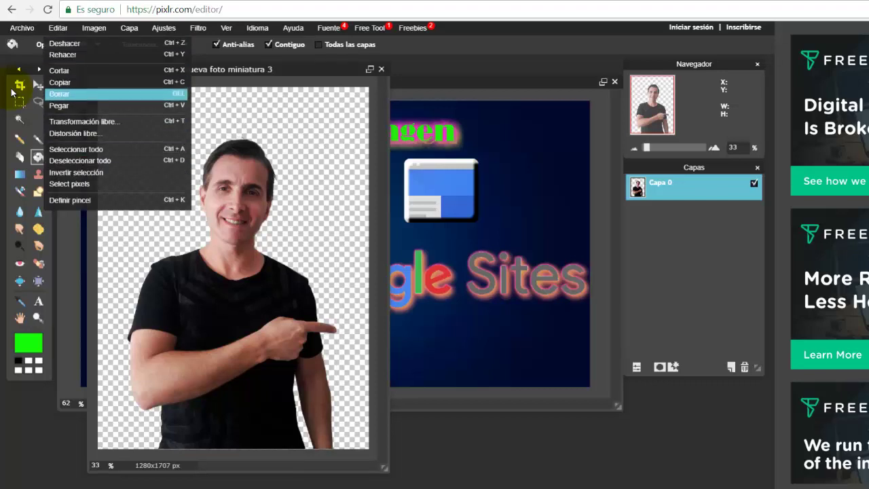
{"action": "left_click", "coordinate": [88, 150]}
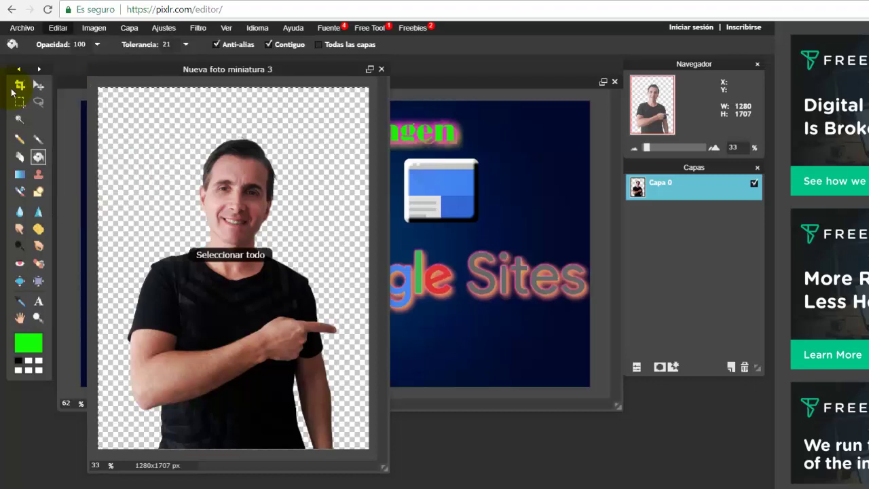
{"action": "left_click", "coordinate": [57, 28]}
{"action": "left_click", "coordinate": [95, 82]}
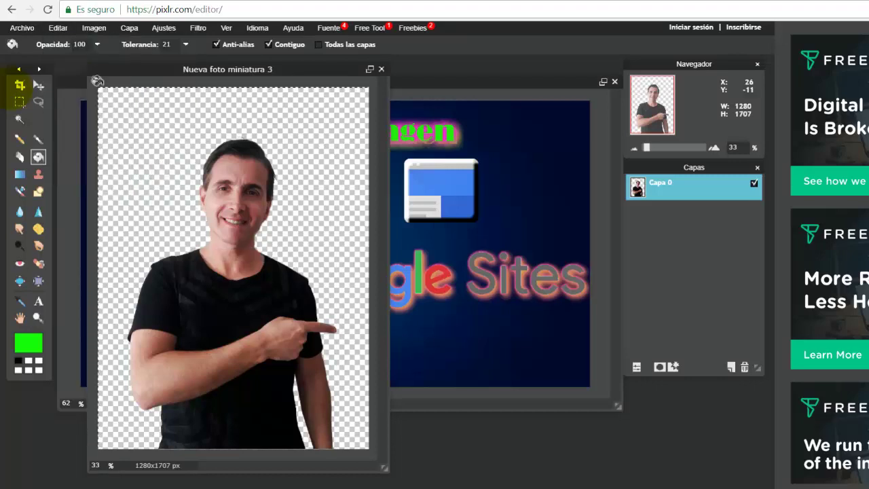
{"action": "left_click", "coordinate": [71, 85]}
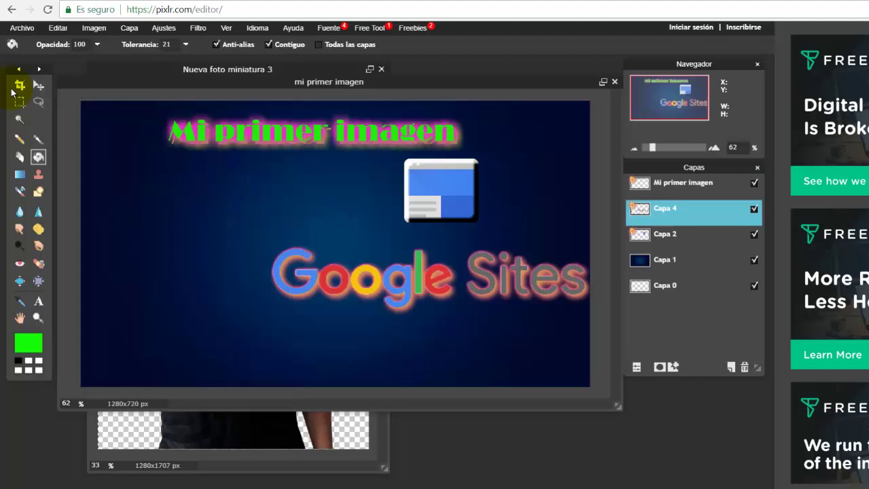
{"action": "key", "text": "ctrl+v"}
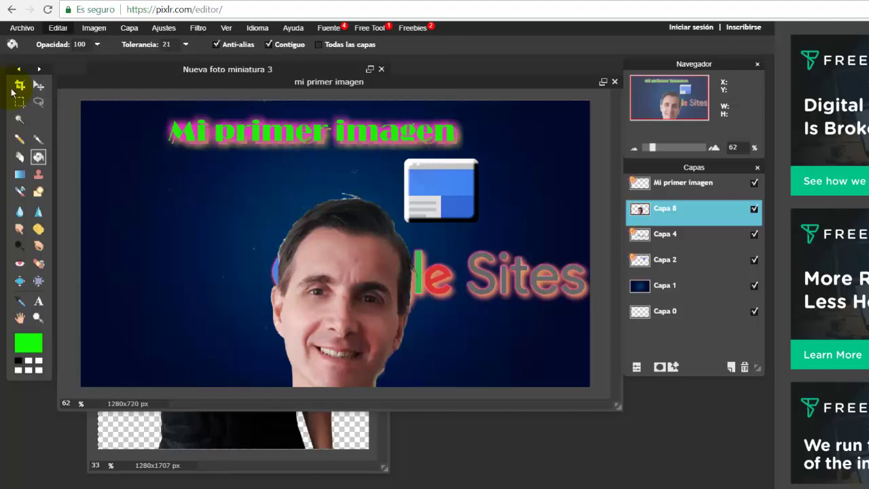
- Free-transform the pasted man proportionally to fit the composition's height, place him on the left pointing at the Google Sites logo, and apply it
{"action": "left_click", "coordinate": [58, 28]}
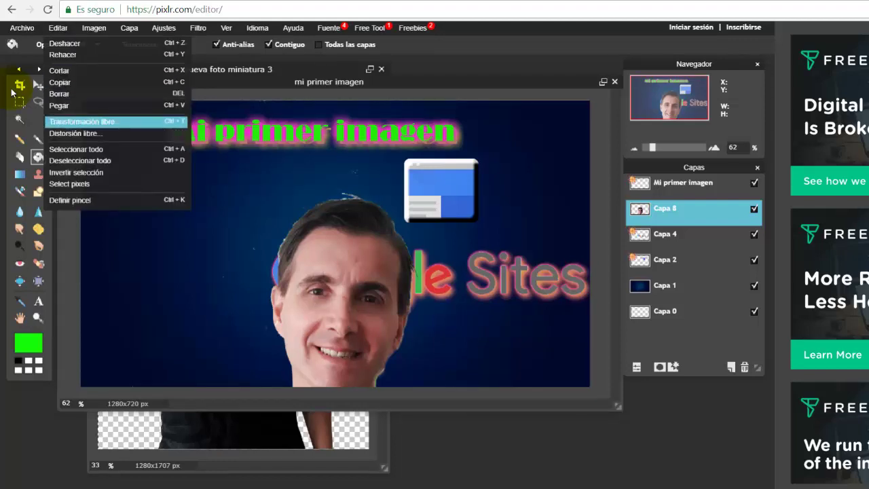
{"action": "left_click", "coordinate": [102, 122]}
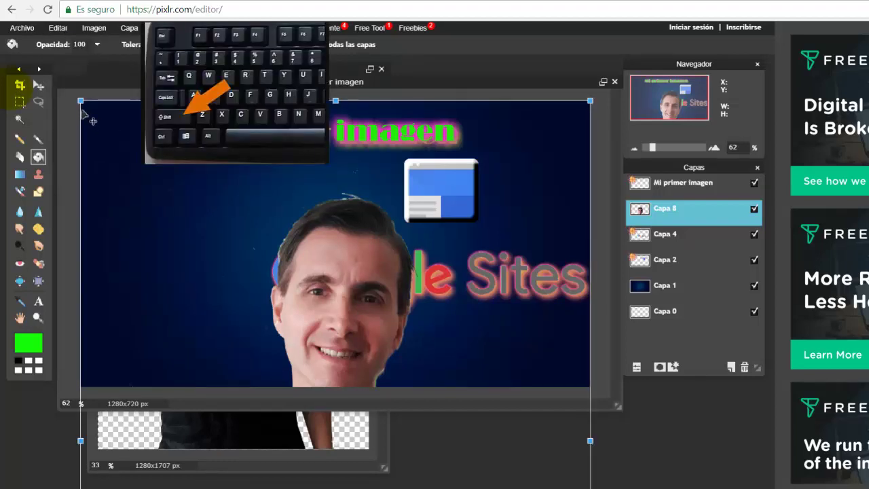
{"action": "left_click_drag", "start_coordinate": [80, 100], "coordinate": [171, 236]}
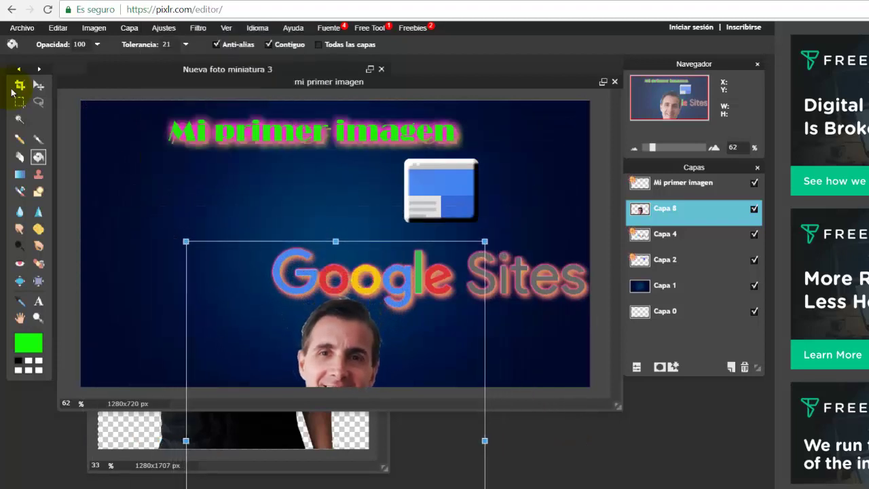
{"action": "left_click_drag", "start_coordinate": [264, 314], "coordinate": [109, 184]}
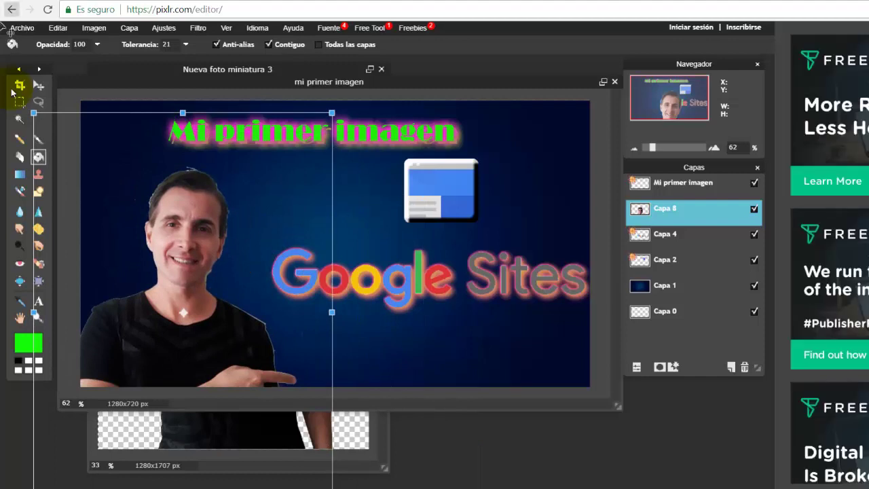
{"action": "left_click_drag", "start_coordinate": [33, 113], "coordinate": [62, 130]}
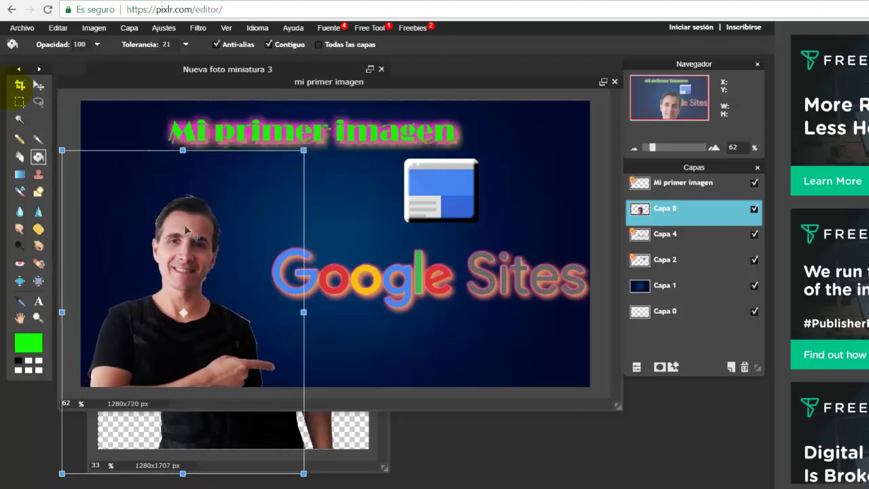
{"action": "left_click_drag", "start_coordinate": [196, 256], "coordinate": [192, 182]}
{"action": "left_click_drag", "start_coordinate": [184, 183], "coordinate": [193, 178]}
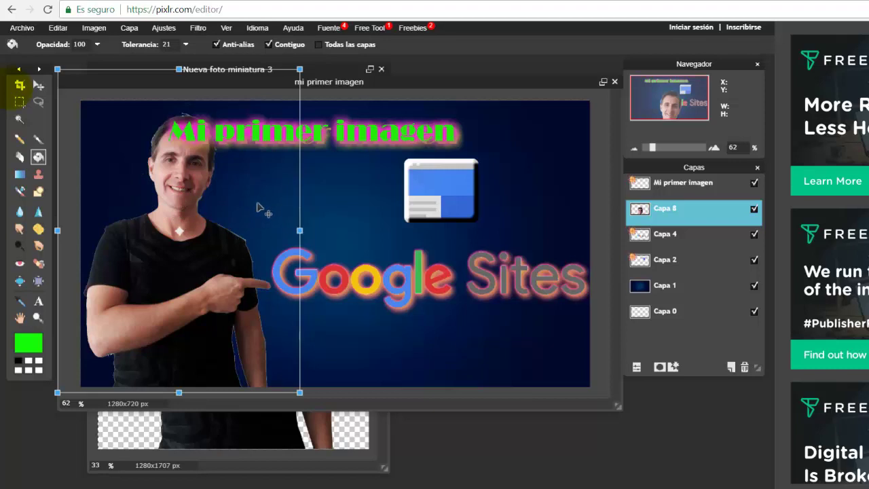
{"action": "left_click", "coordinate": [11, 92]}
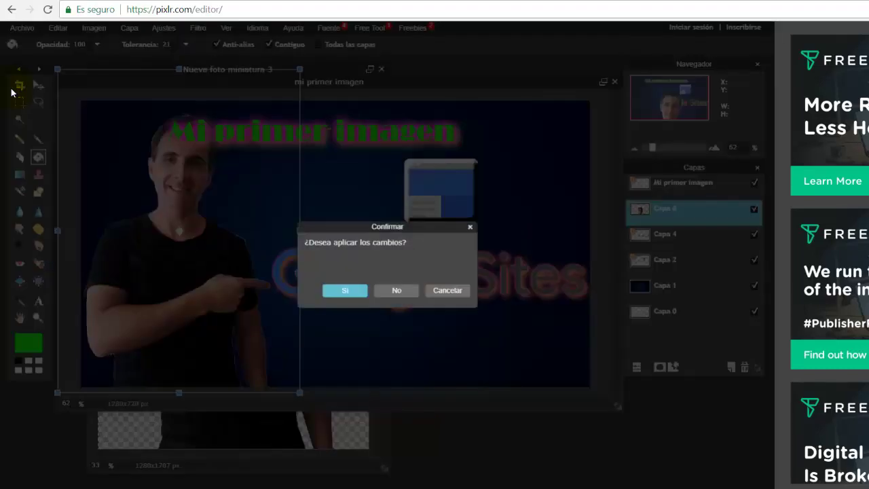
{"action": "left_click", "coordinate": [342, 289]}
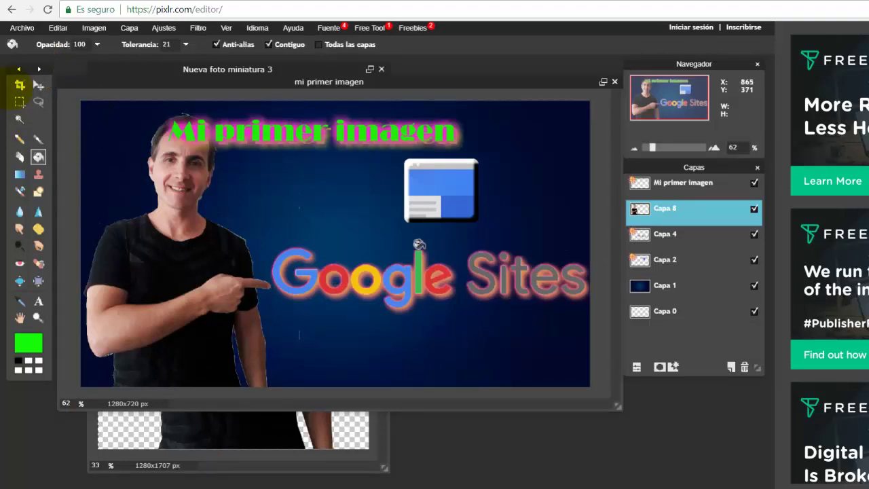
- Undo a trial move of the man's layer and move the "Mi primer imagen" title rightward, clear of his head
{"action": "left_click", "coordinate": [39, 85]}
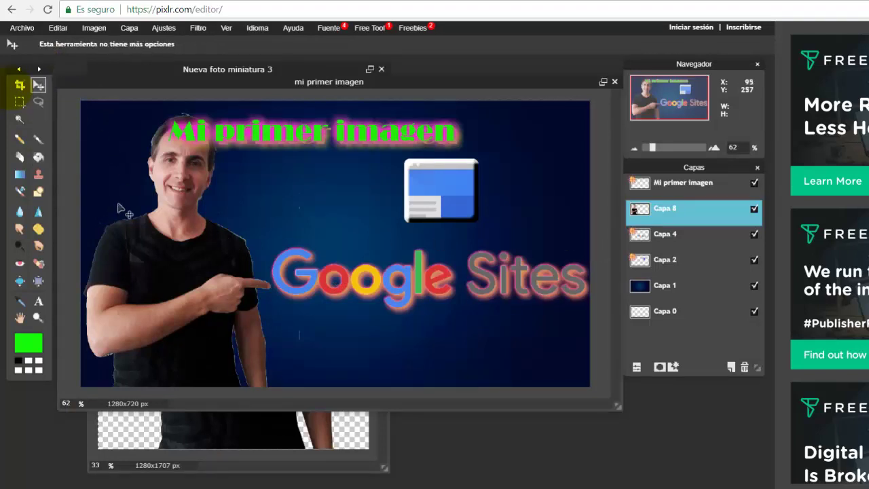
{"action": "left_click_drag", "start_coordinate": [161, 252], "coordinate": [145, 239]}
{"action": "key", "text": "ctrl+z"}
{"action": "key", "text": "ctrl+z"}
{"action": "left_click", "coordinate": [683, 183]}
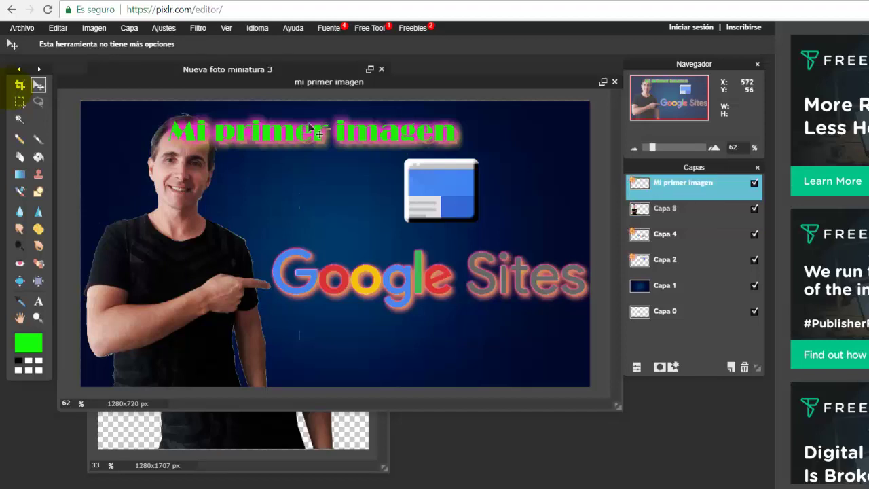
{"action": "left_click_drag", "start_coordinate": [310, 131], "coordinate": [380, 133]}
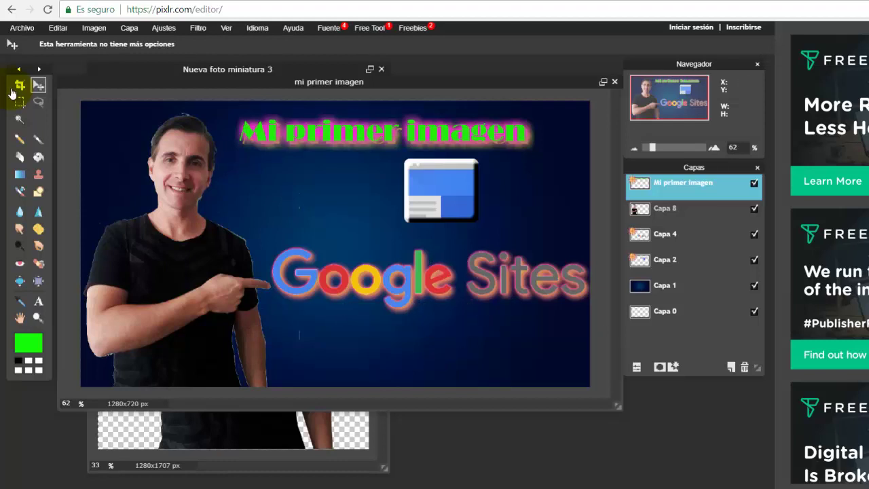
- Add an outer glow (Resplandor exterior) to the man's layer with the near-black colour 000412
{"action": "left_click", "coordinate": [693, 209]}
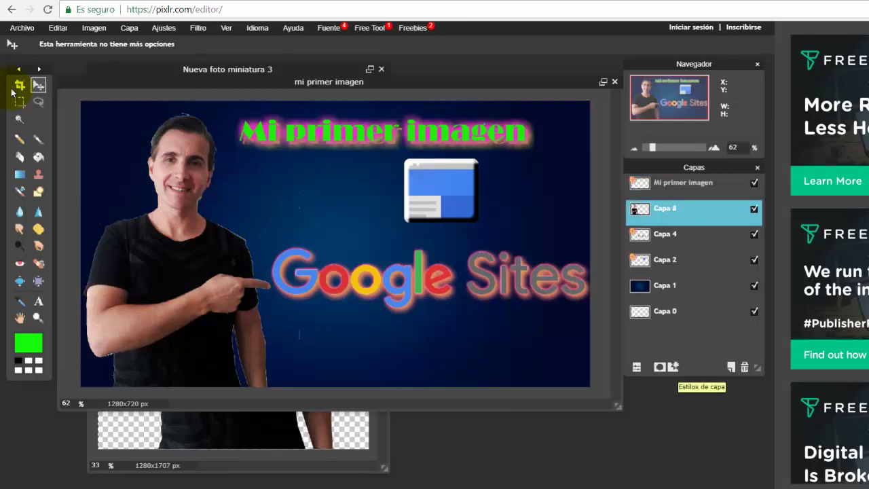
{"action": "left_click", "coordinate": [673, 368]}
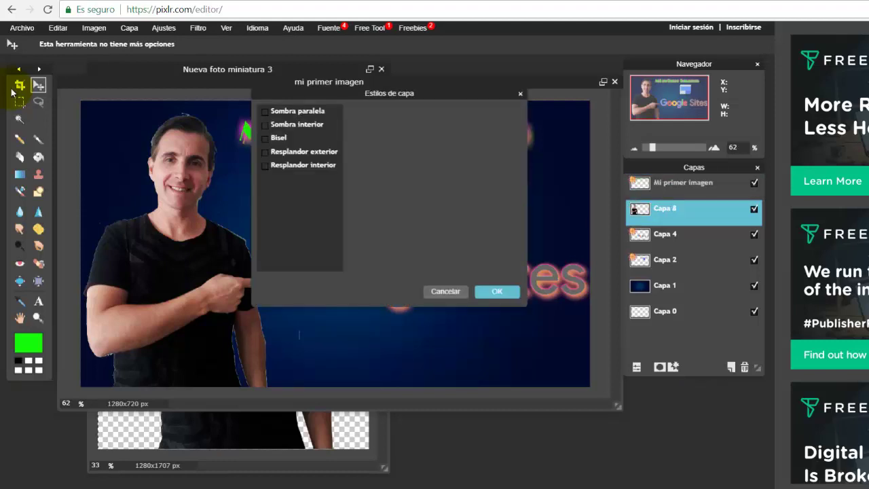
{"action": "left_click", "coordinate": [266, 152]}
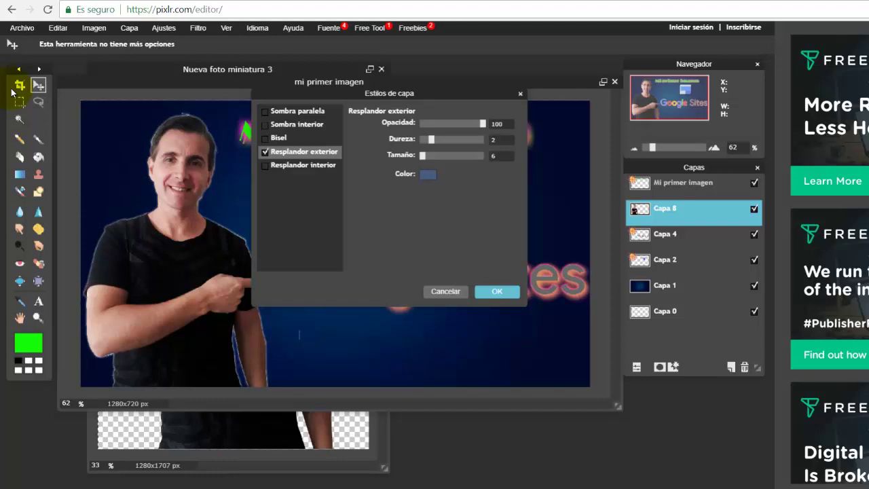
{"action": "left_click", "coordinate": [428, 175]}
{"action": "left_click", "coordinate": [293, 172]}
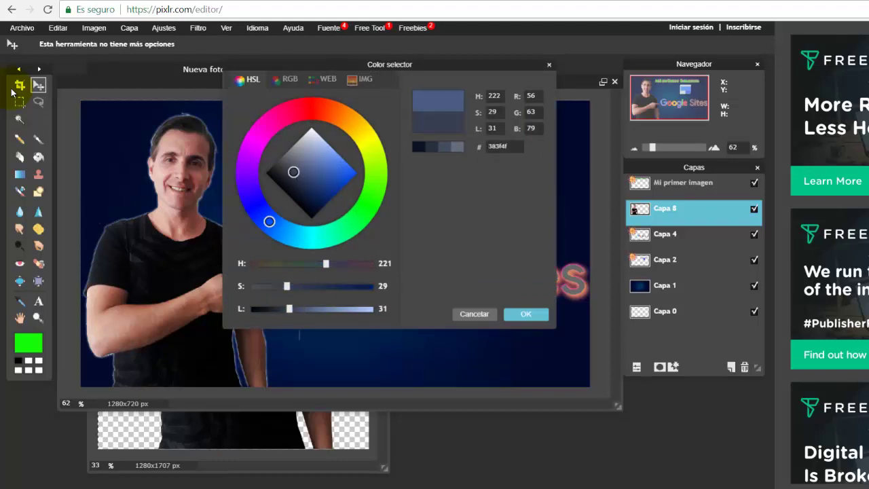
{"action": "left_click", "coordinate": [293, 177]}
{"action": "left_click", "coordinate": [526, 314]}
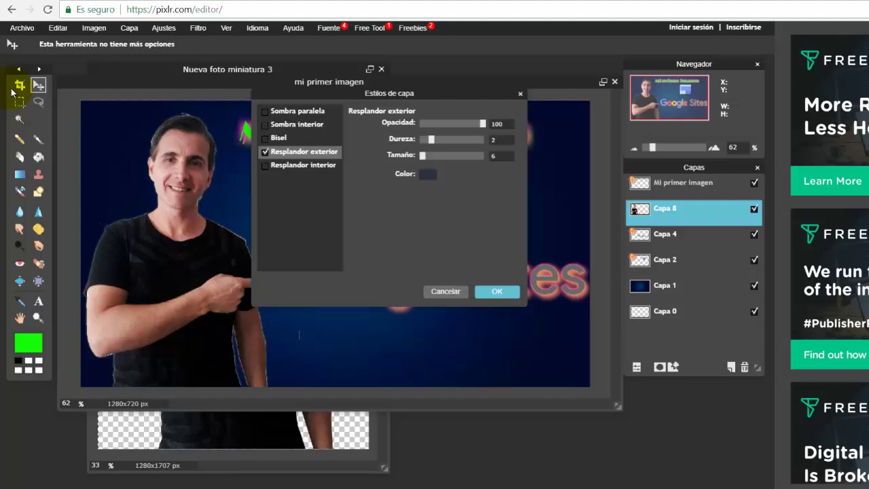
{"action": "left_click", "coordinate": [427, 175]}
{"action": "left_click", "coordinate": [314, 214]}
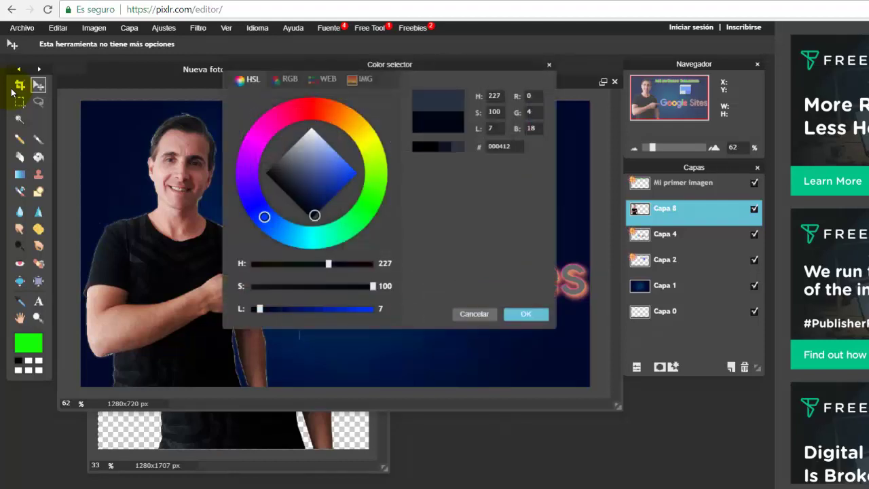
{"action": "left_click", "coordinate": [527, 315]}
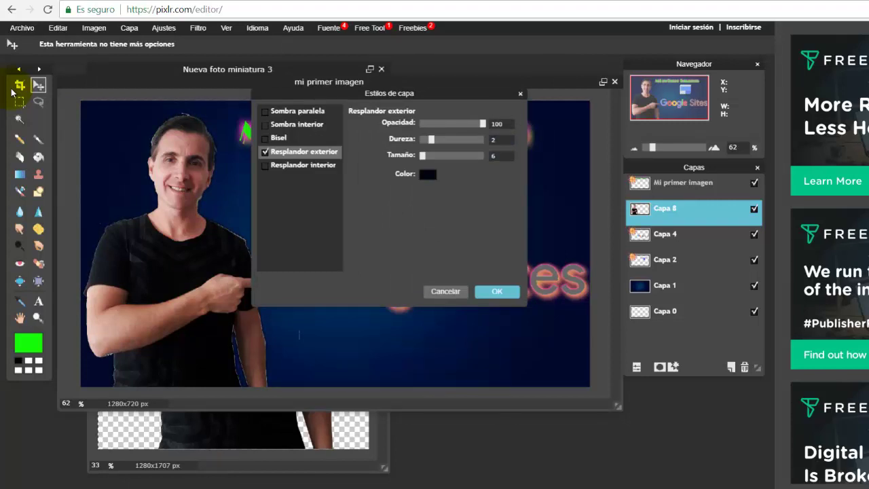
- Add an inner glow (Resplandor interior) in dark blue-grey 2c3342 to the man's layer and apply the layer styles
{"action": "mouse_move", "coordinate": [390, 93]}
{"action": "left_mouse_down"}
{"action": "mouse_move", "coordinate": [545, 144]}
{"action": "mouse_move", "coordinate": [542, 126]}
{"action": "mouse_move", "coordinate": [505, 119]}
{"action": "mouse_move", "coordinate": [465, 87]}
{"action": "mouse_move", "coordinate": [426, 99]}
{"action": "left_mouse_up"}
{"action": "left_click", "coordinate": [301, 171]}
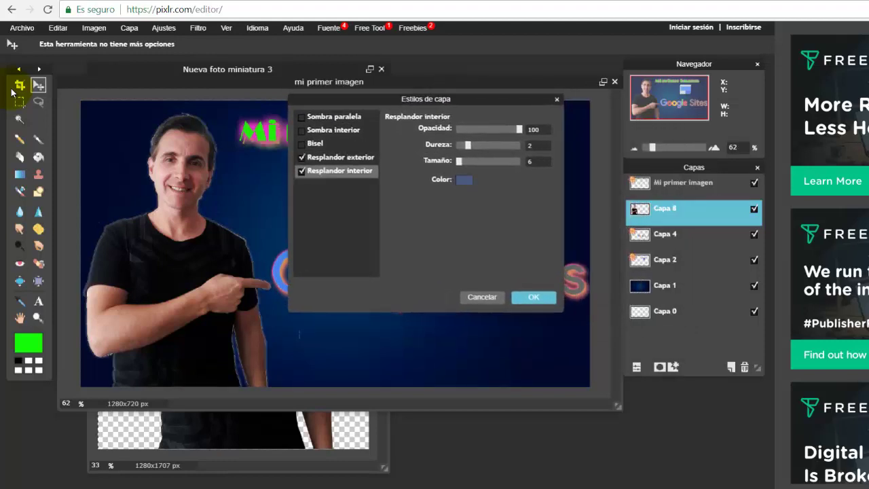
{"action": "left_click", "coordinate": [465, 180]}
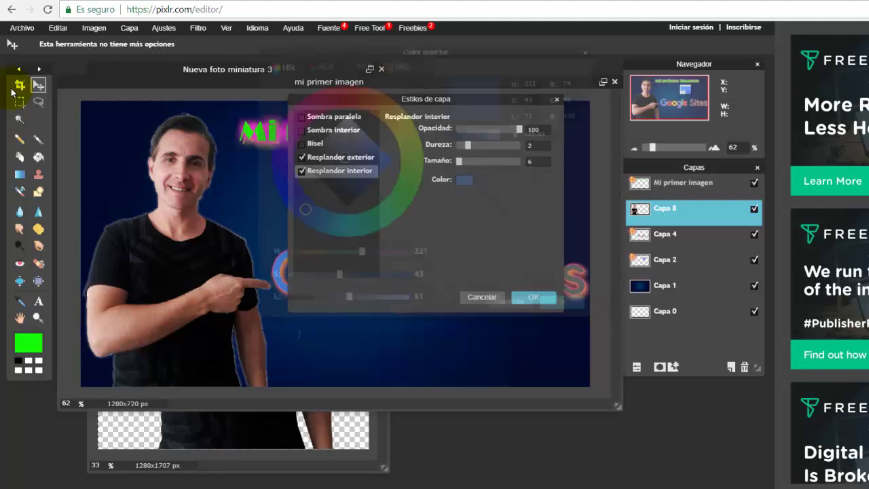
{"action": "left_click", "coordinate": [330, 164]}
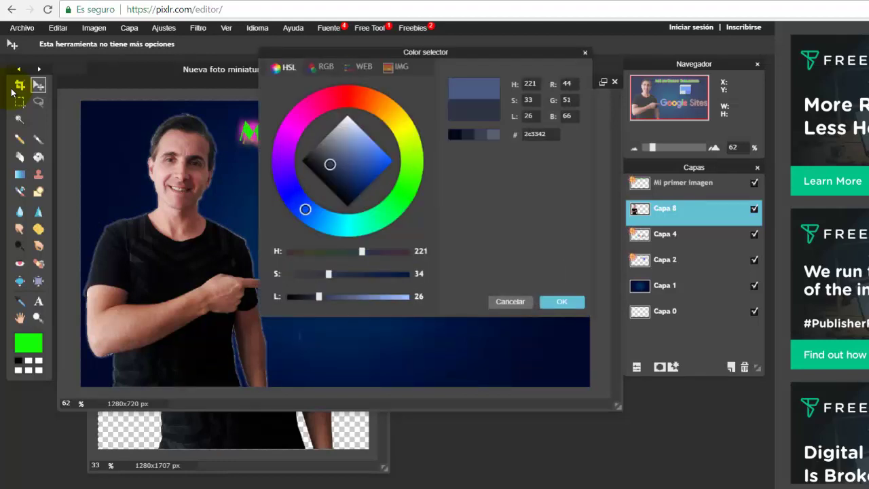
{"action": "left_click", "coordinate": [562, 302]}
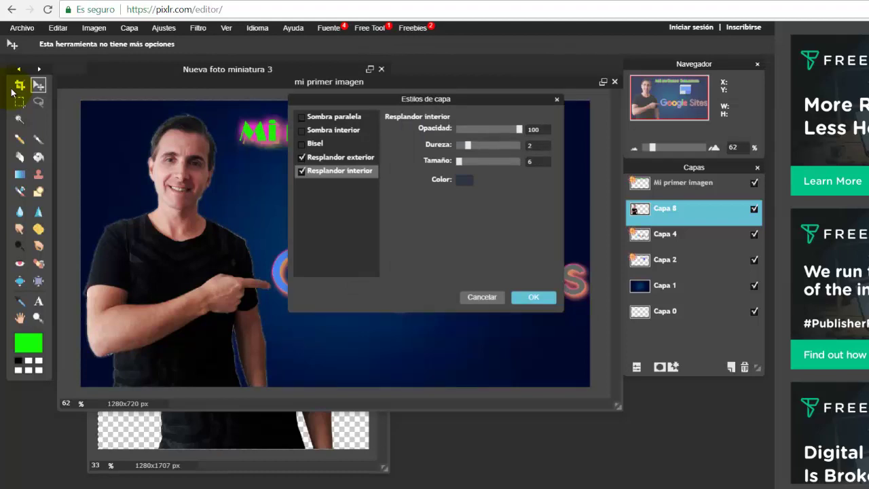
{"action": "mouse_move", "coordinate": [426, 99]}
{"action": "left_mouse_down"}
{"action": "mouse_move", "coordinate": [495, 127]}
{"action": "mouse_move", "coordinate": [470, 223]}
{"action": "mouse_move", "coordinate": [482, 246]}
{"action": "mouse_move", "coordinate": [457, 117]}
{"action": "left_mouse_up"}
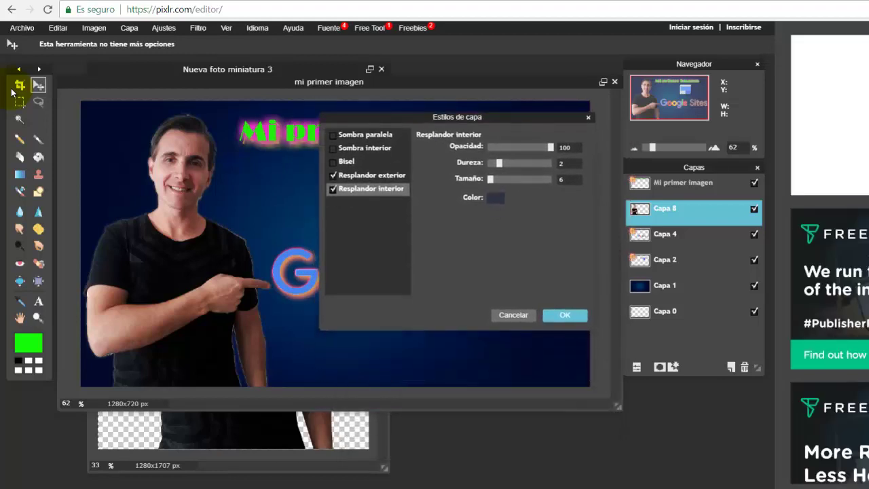
{"action": "left_click", "coordinate": [565, 314]}
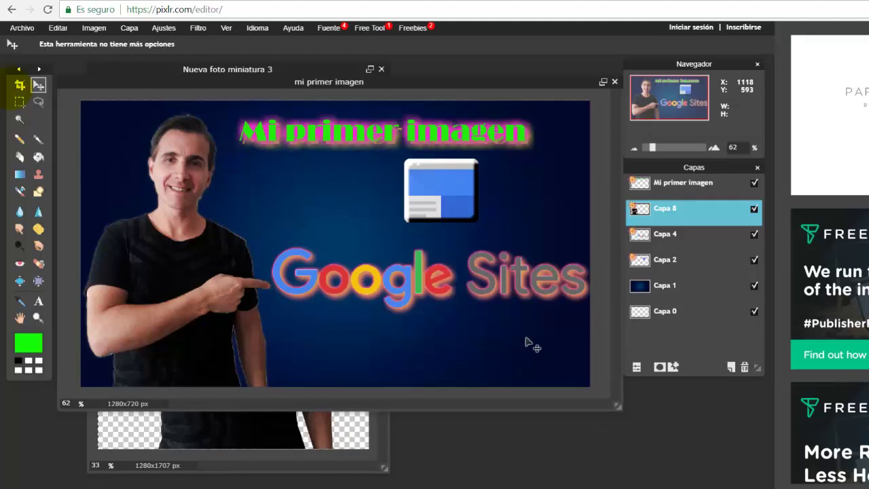
- Save the composition as the JPEG "mi primer imagen.jpg" at quality 80 in the Tutorial pixlr folder
{"action": "left_click", "coordinate": [22, 28]}
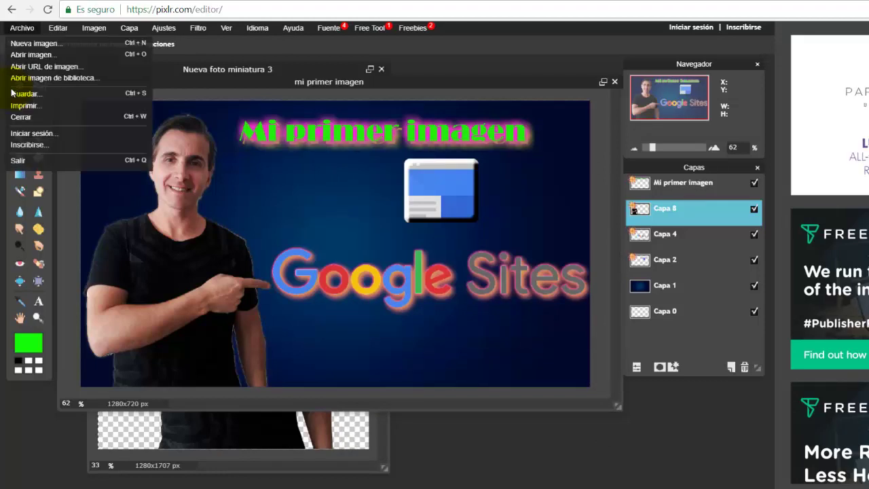
{"action": "left_click", "coordinate": [11, 93]}
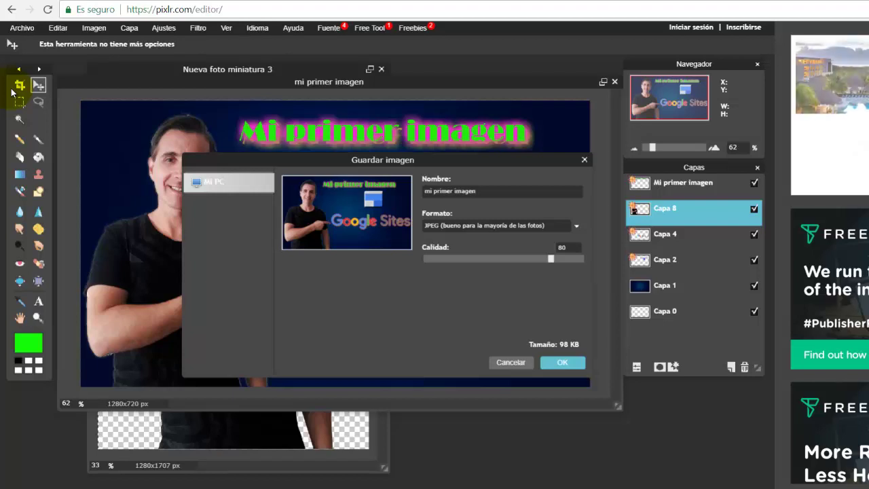
{"action": "key", "text": "Return"}
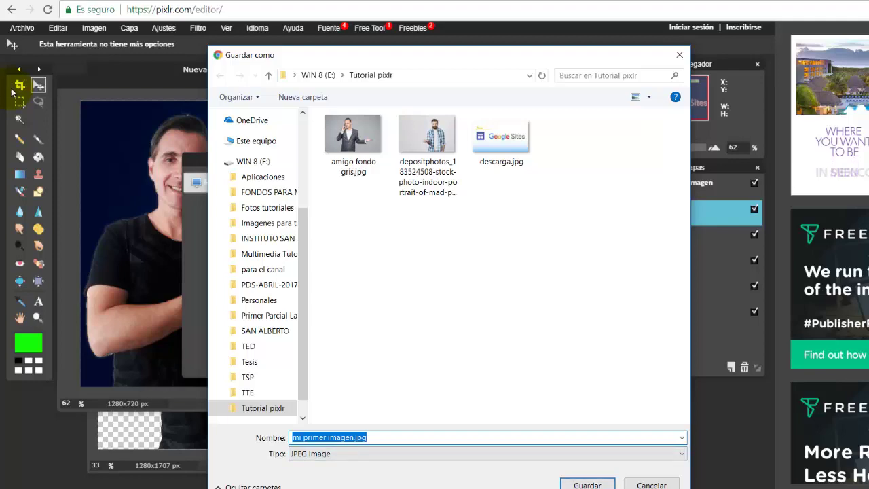
{"action": "key", "text": "Return"}
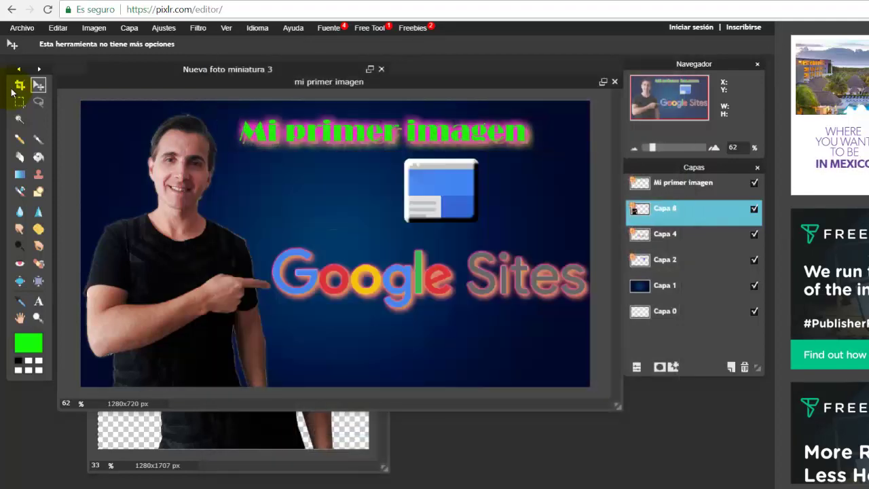
- Switch to the Tutorial pixlr folder in File Explorer and open the saved mi primer imagen.jpg for viewing
{"action": "key", "text": "alt+Tab"}
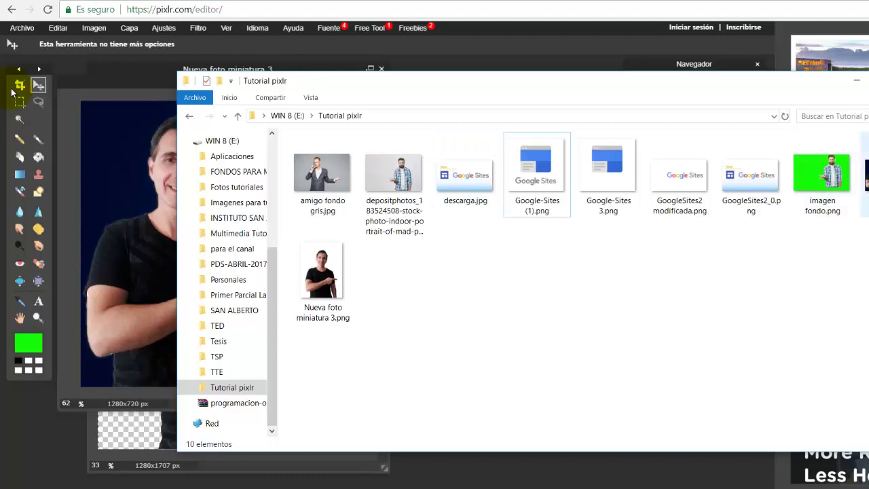
{"action": "left_click_drag", "start_coordinate": [770, 85], "coordinate": [565, 79]}
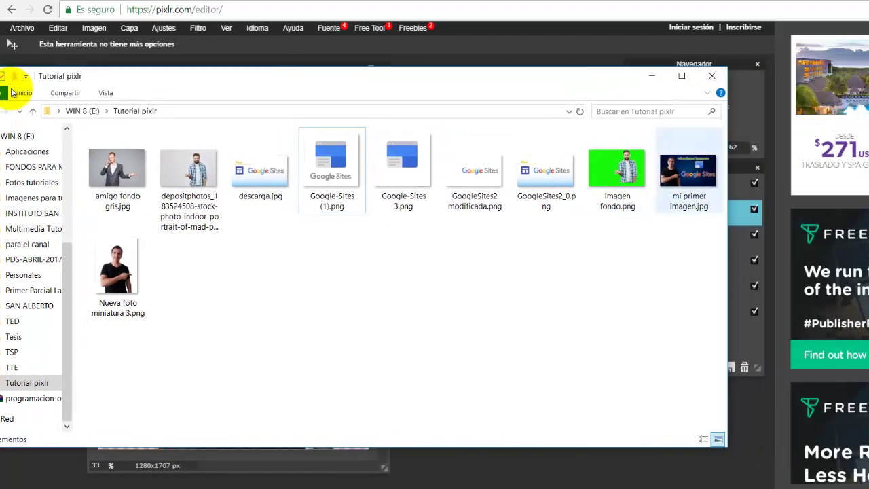
{"action": "left_click", "coordinate": [688, 172]}
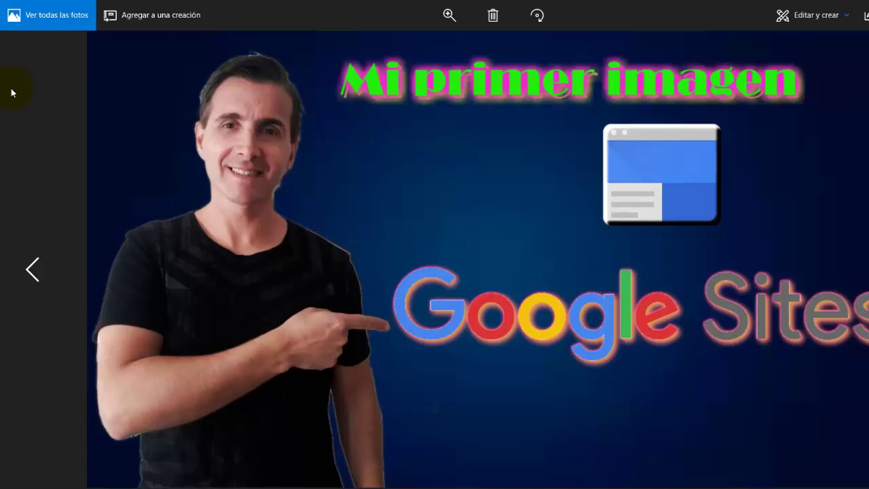
- Leave the image viewer and the Tutorial pixlr folder and return to the composition in the Pixlr editor
{"action": "key", "text": "alt+Tab"}
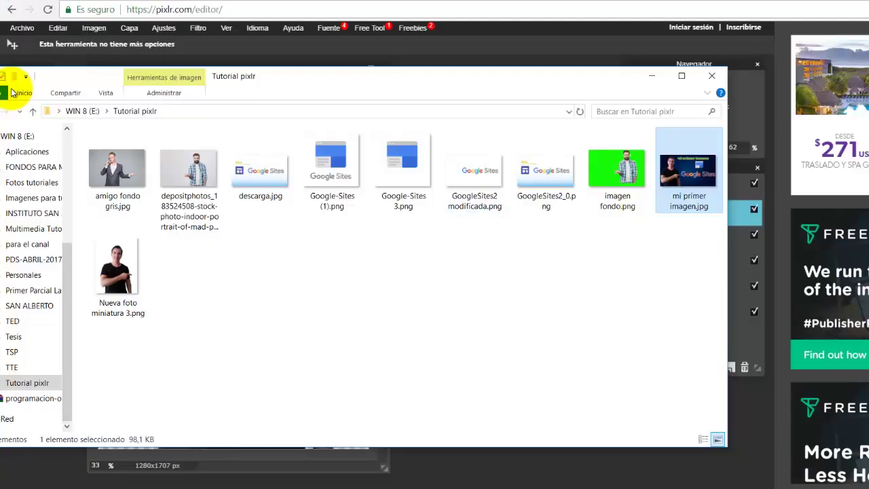
{"action": "left_click_drag", "start_coordinate": [415, 83], "coordinate": [487, 75]}
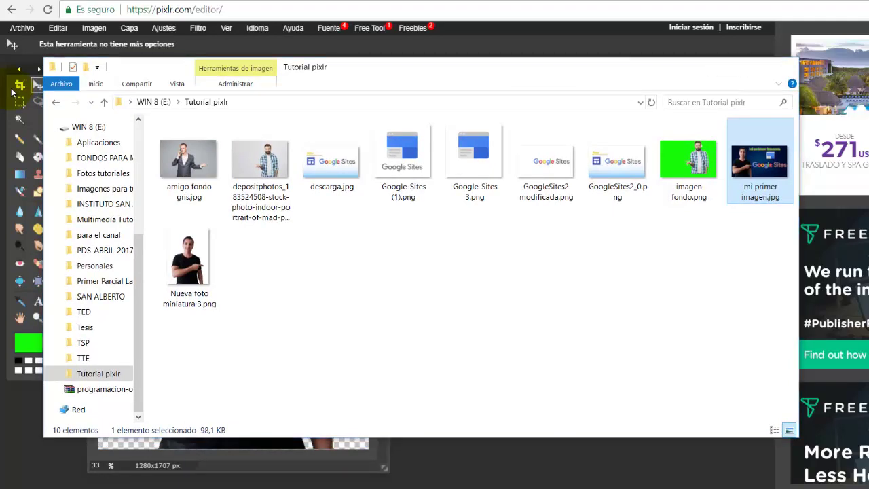
{"action": "left_click", "coordinate": [12, 92]}
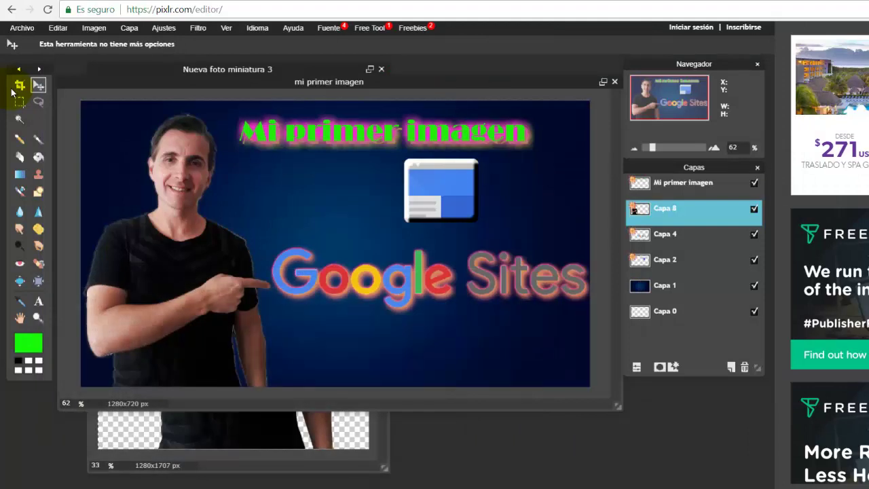